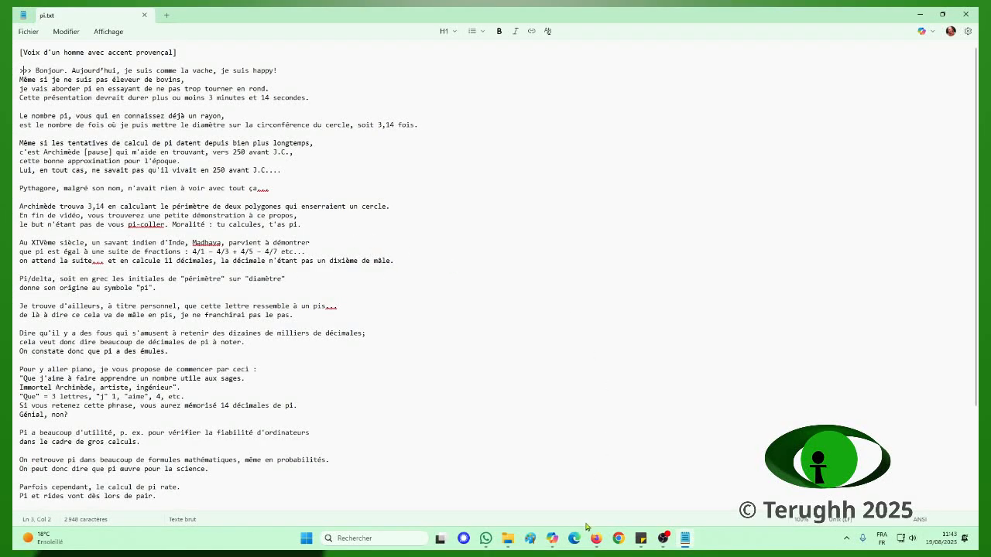
Open the subtitle file demo.ass from the _blanco folder in Aegisub
mouse_move(595, 544)
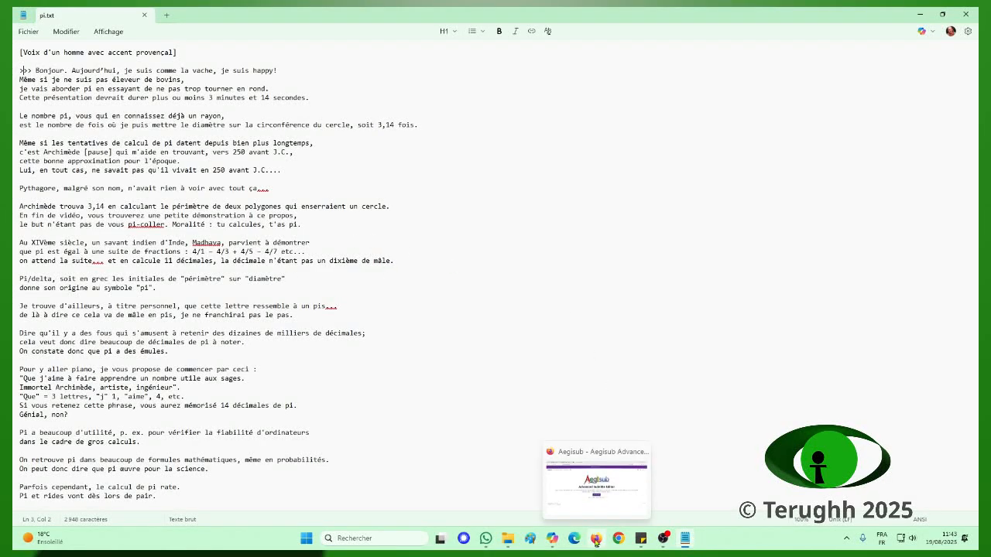
click(508, 541)
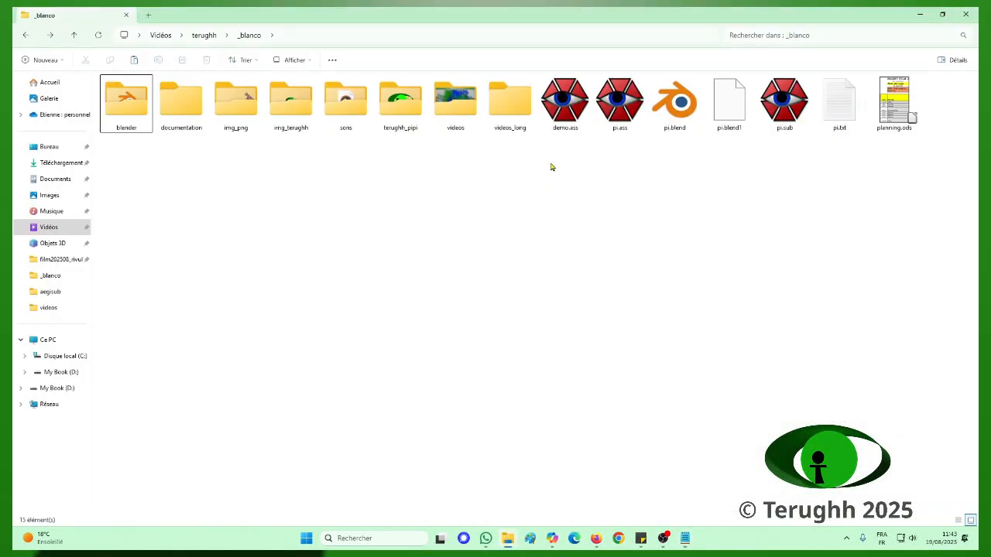
double_click(567, 106)
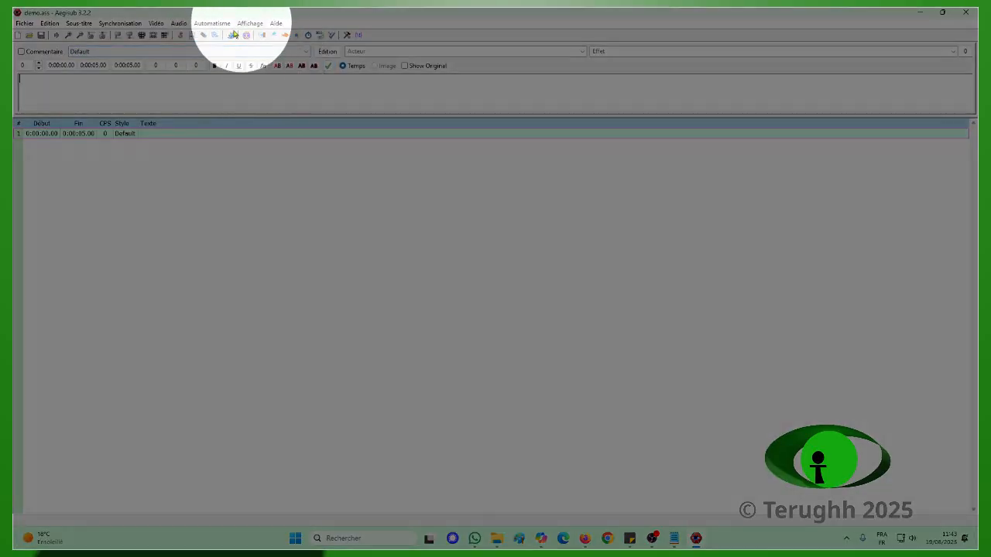
Open the keyboard shortcut preferences and list the hotkeys of the Défaut category
click(250, 23)
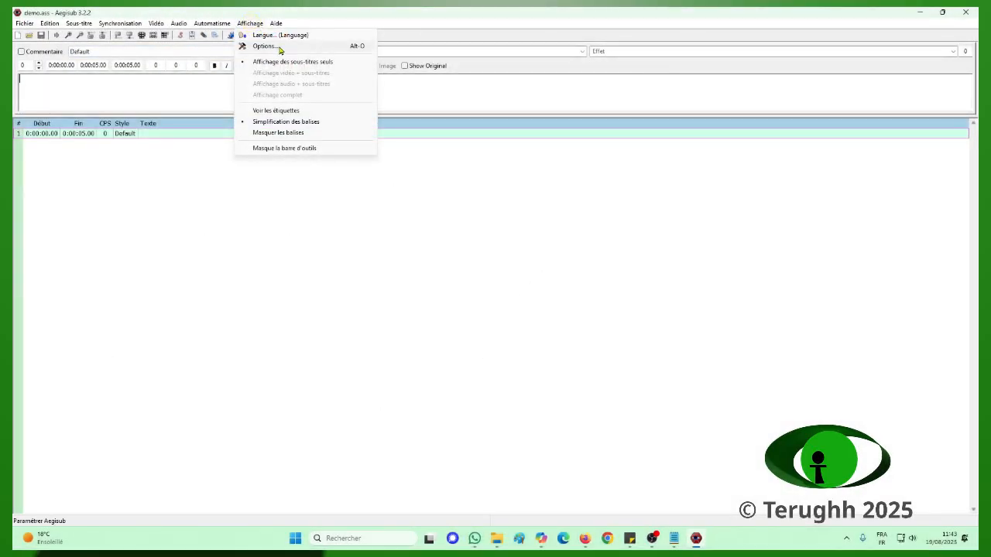
click(277, 47)
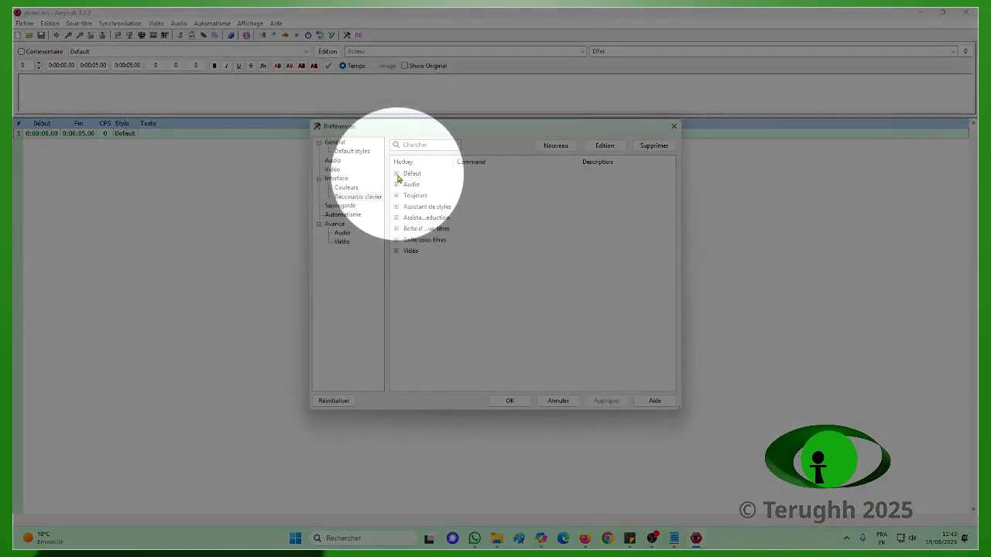
click(396, 175)
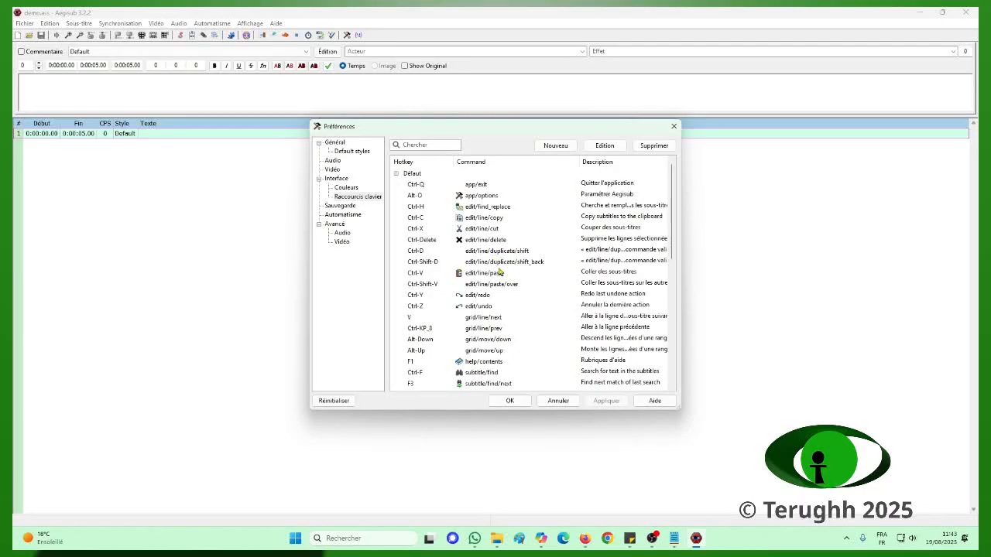
scroll(510, 292, down, 10)
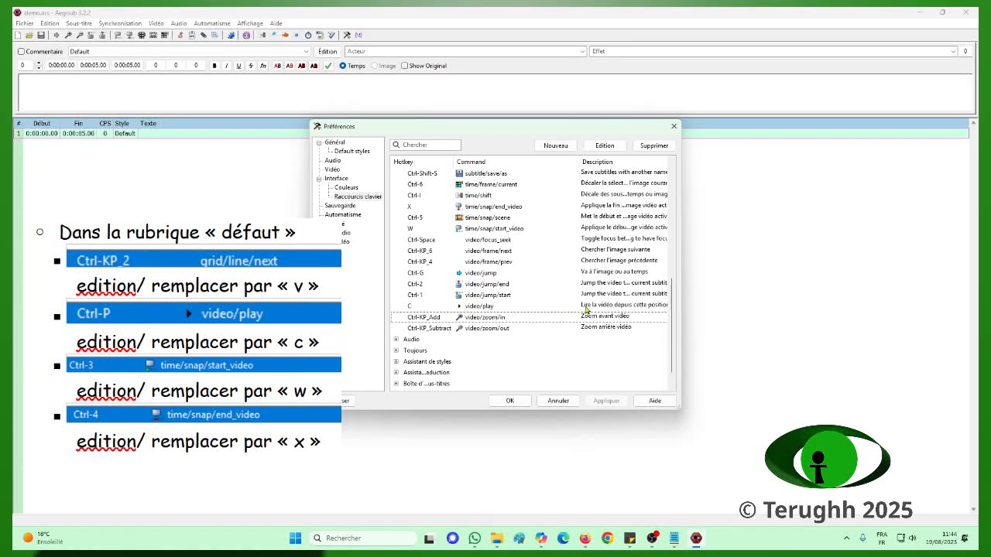
Widen the Préférences window and open the hotkey of the video/play command for editing
drag(676, 308, 779, 308)
click(486, 308)
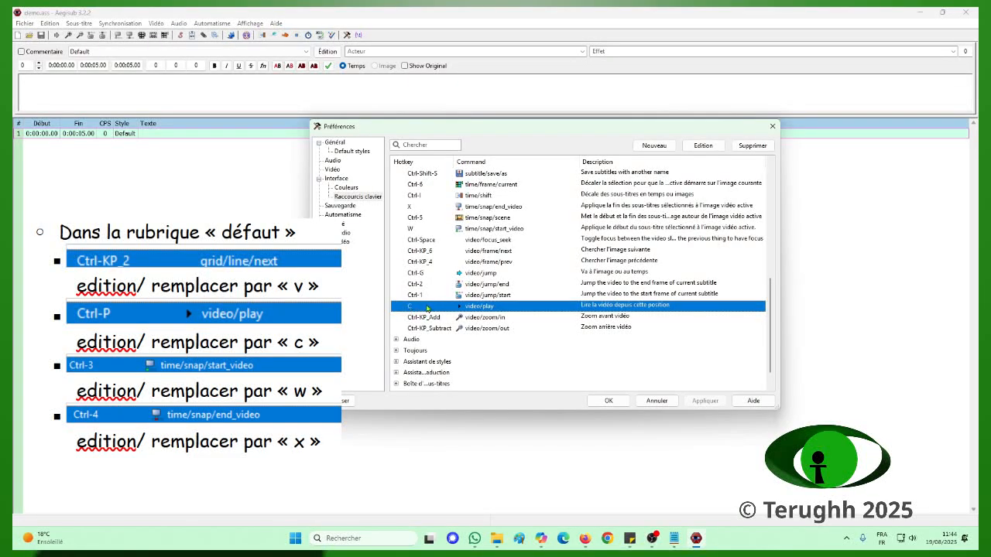
click(703, 146)
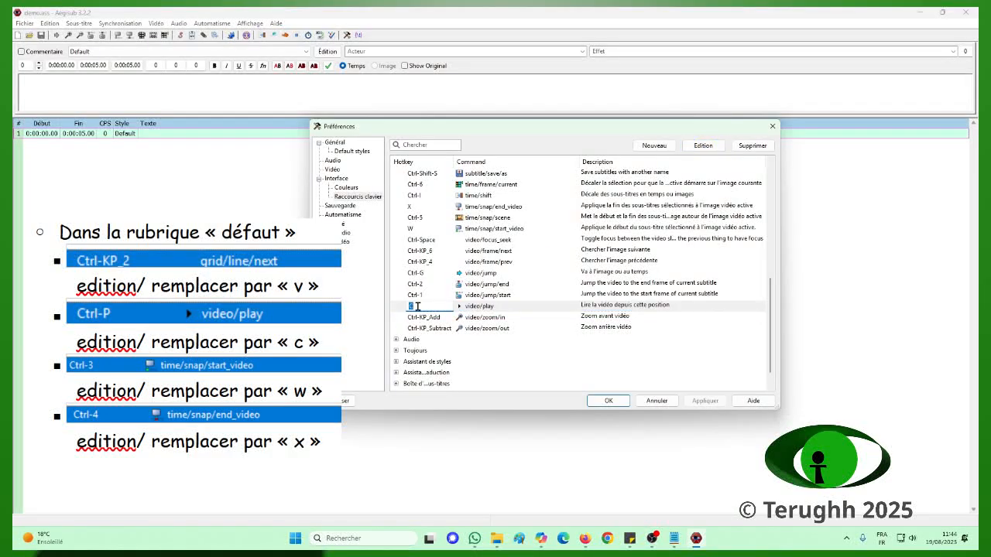
click(500, 295)
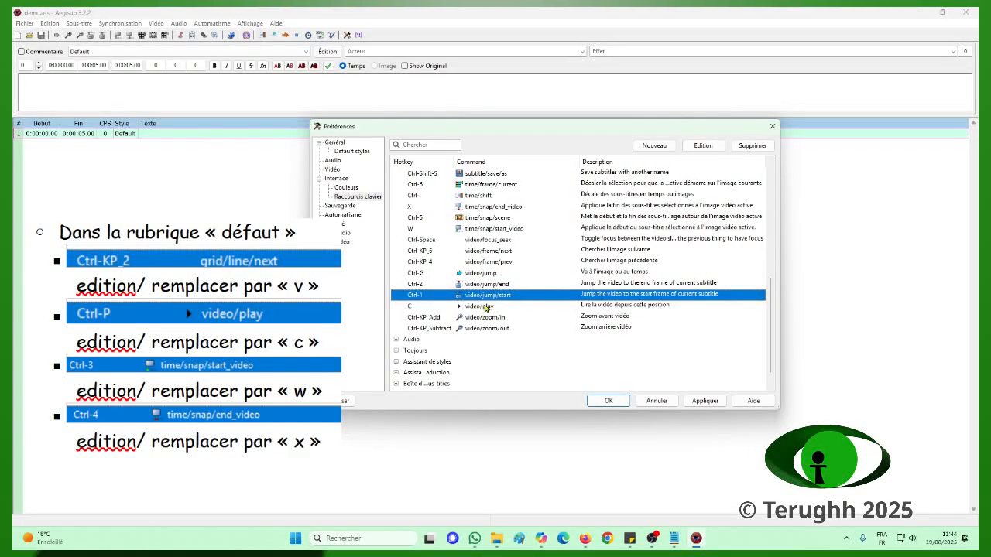
Check the hotkeys of time/snap/start_video, time/snap/end_video and grid/line/next, and accept the preferences
click(524, 230)
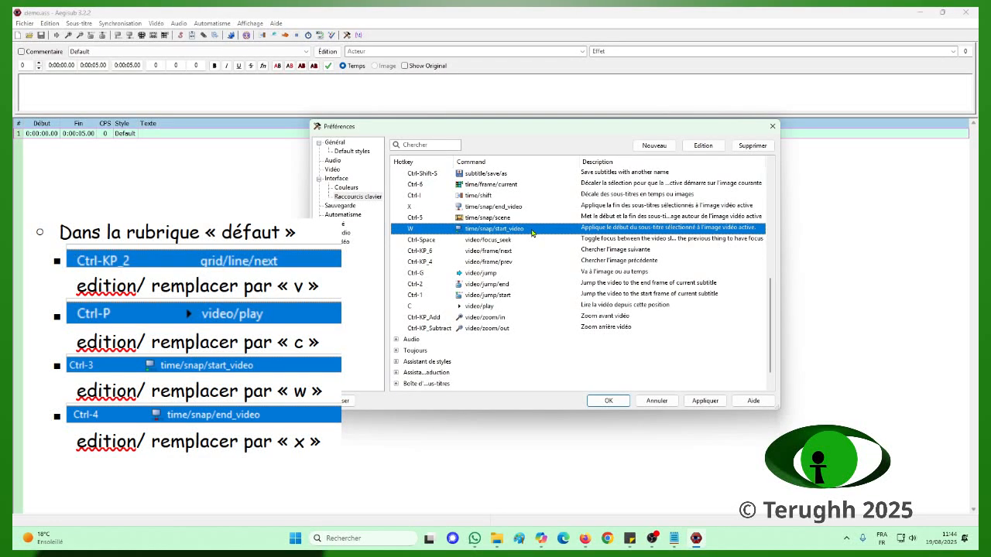
click(530, 206)
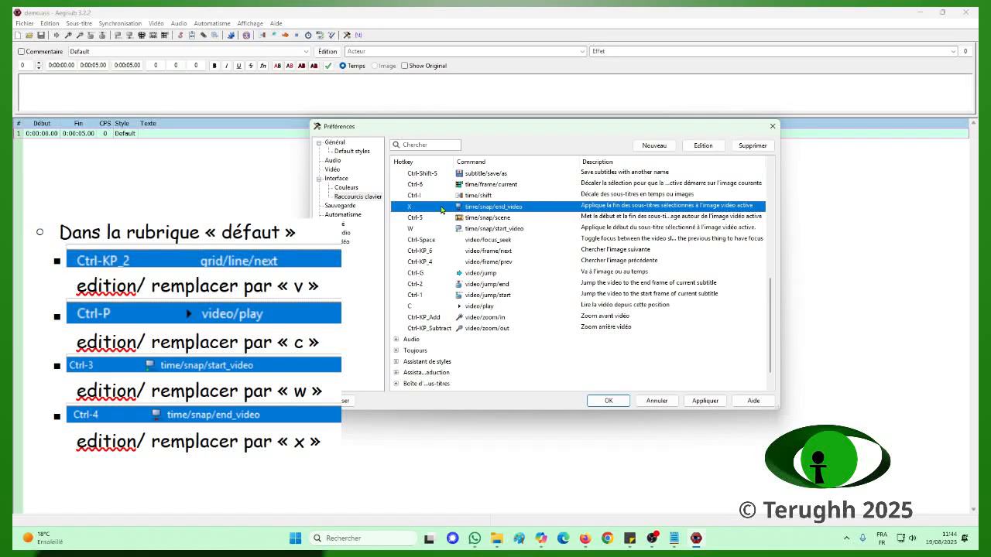
scroll(459, 249, up, 6)
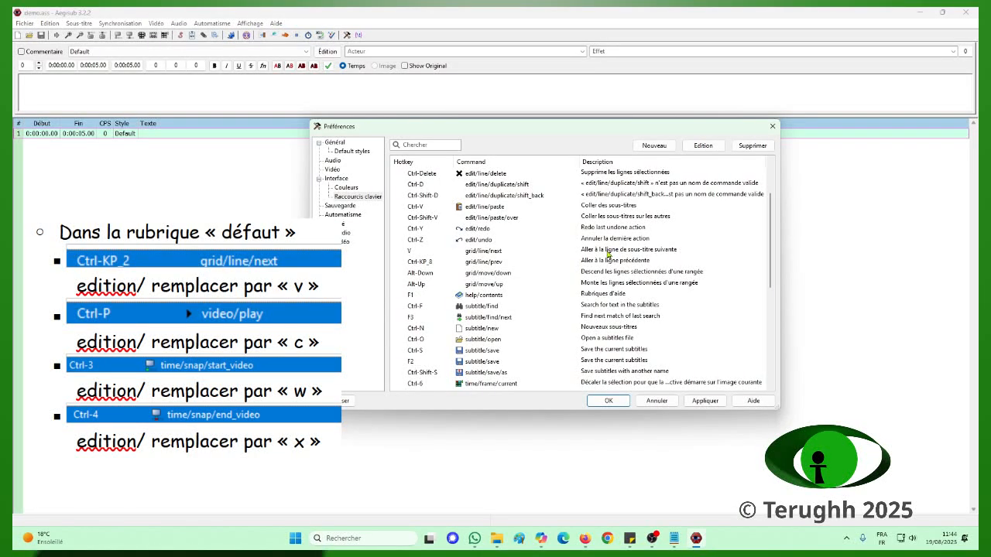
click(452, 252)
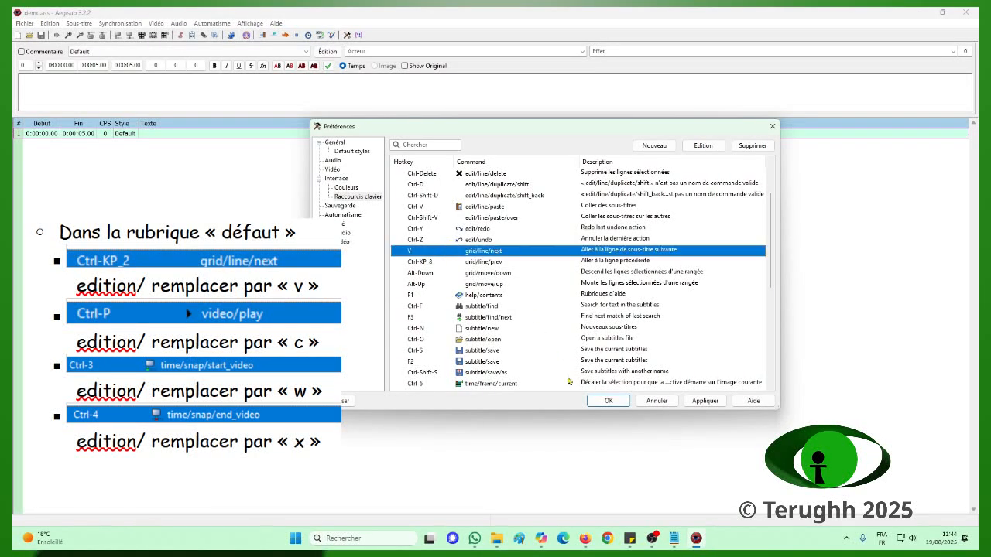
click(609, 401)
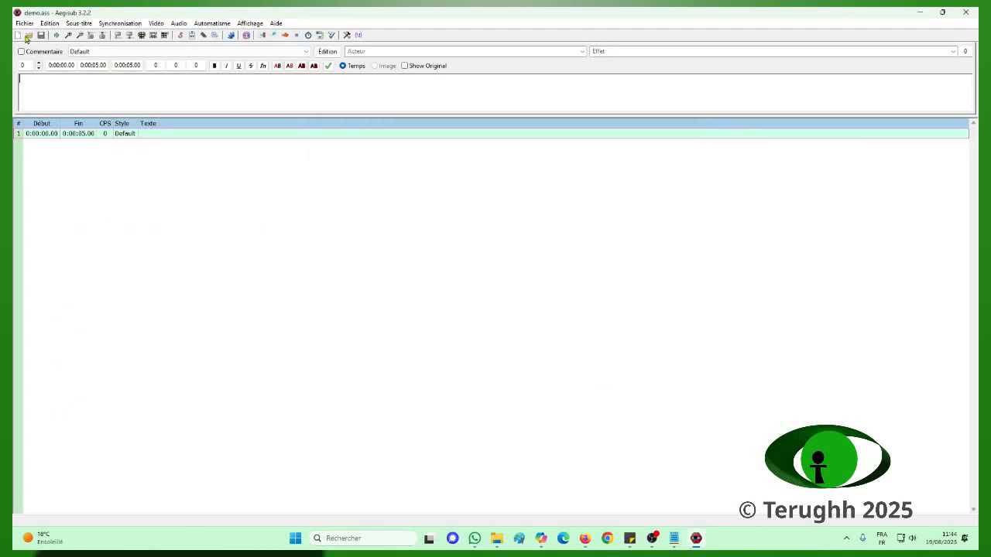
Import pi.txt as subtitles using the windows-1252 character set, actor separator >> and comment starter #
click(28, 36)
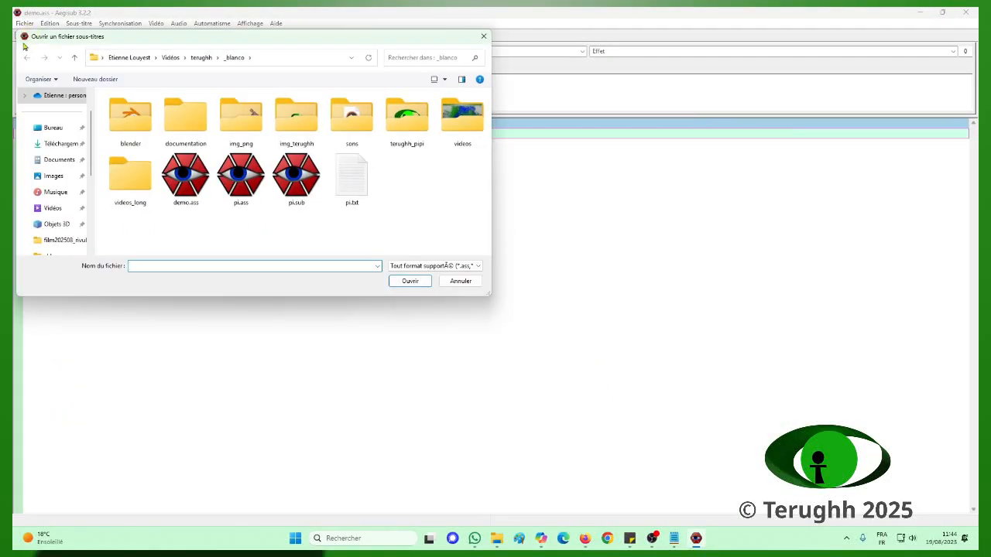
click(351, 173)
double_click(351, 174)
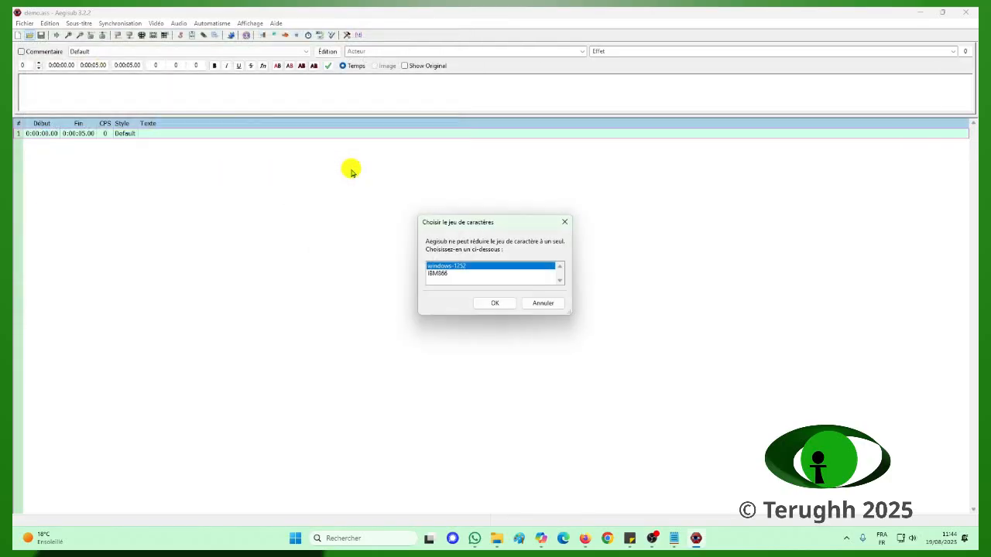
click(496, 307)
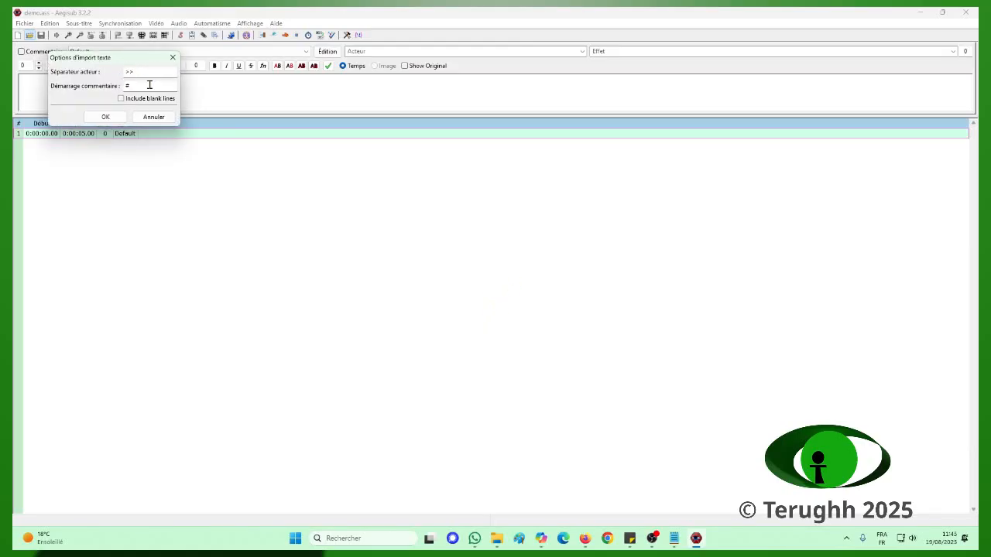
click(105, 117)
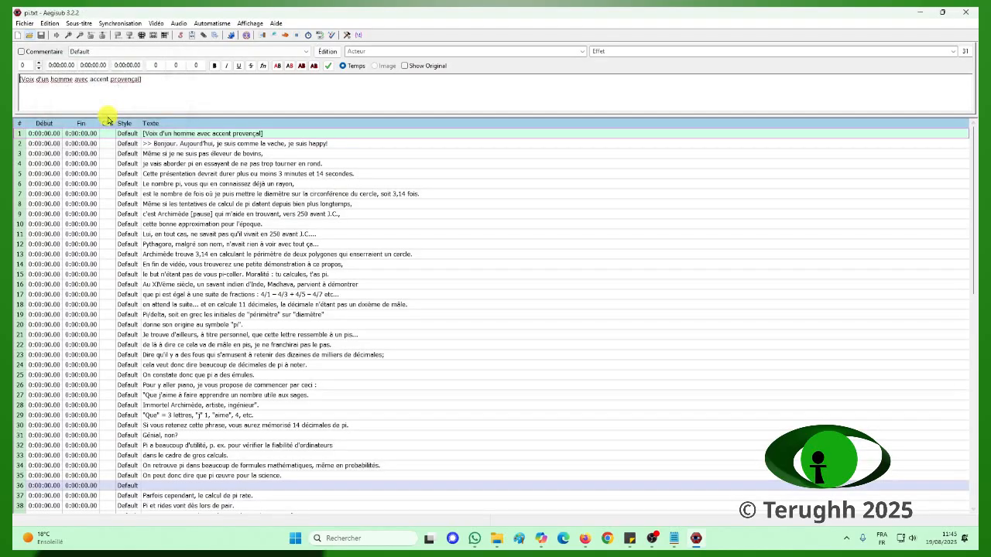
Select the first subtitle line and load the video pi.mp4 from the videos folder
click(184, 145)
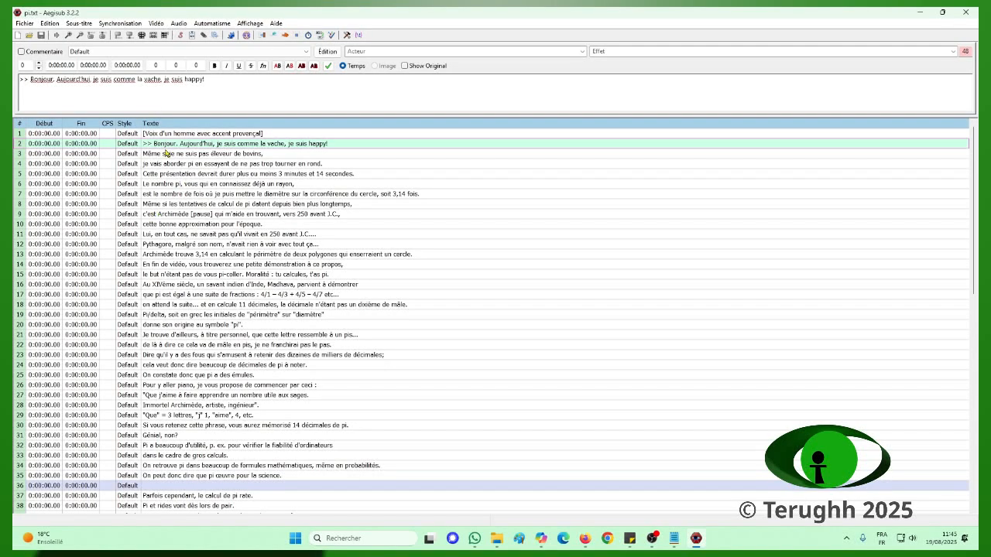
click(184, 135)
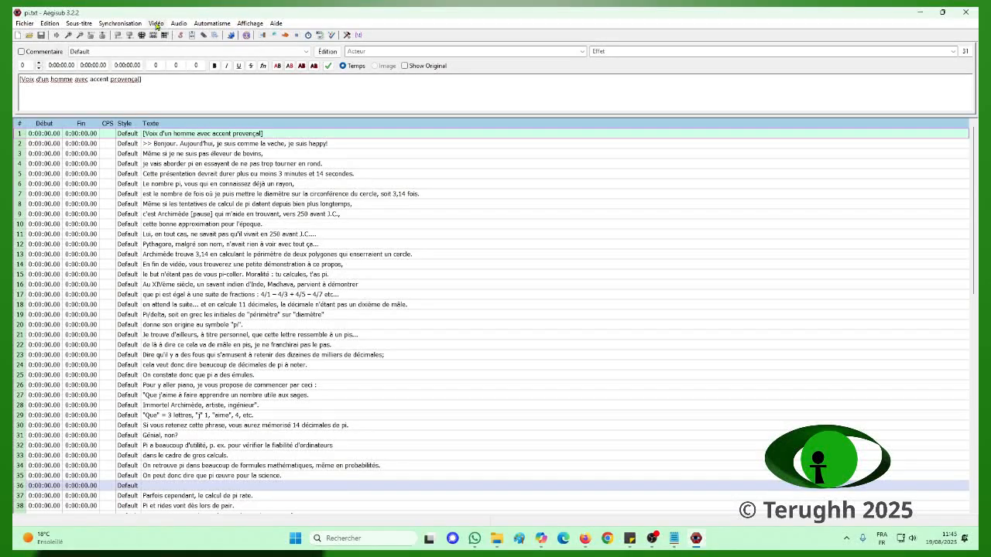
key(ctrl)
key(ctrl)
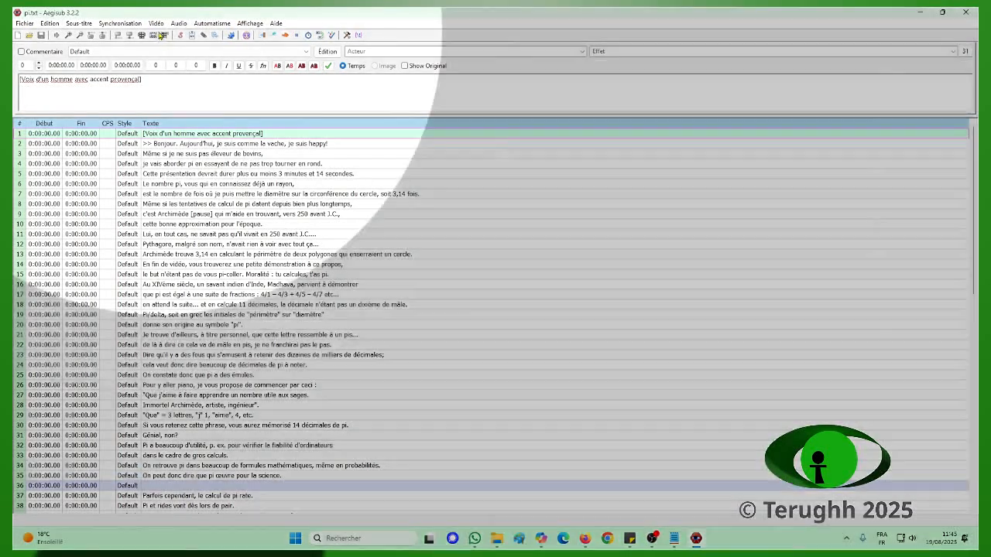
click(157, 23)
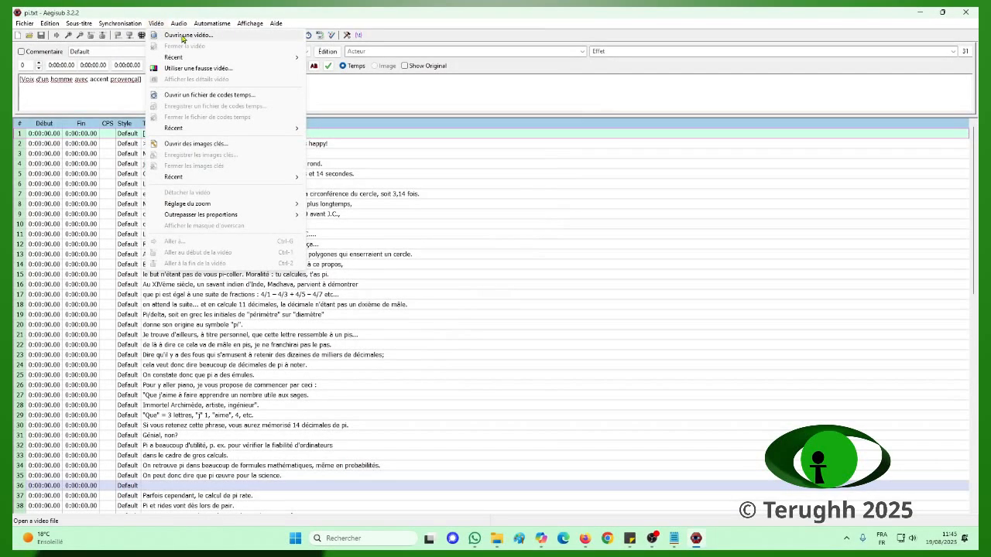
click(186, 35)
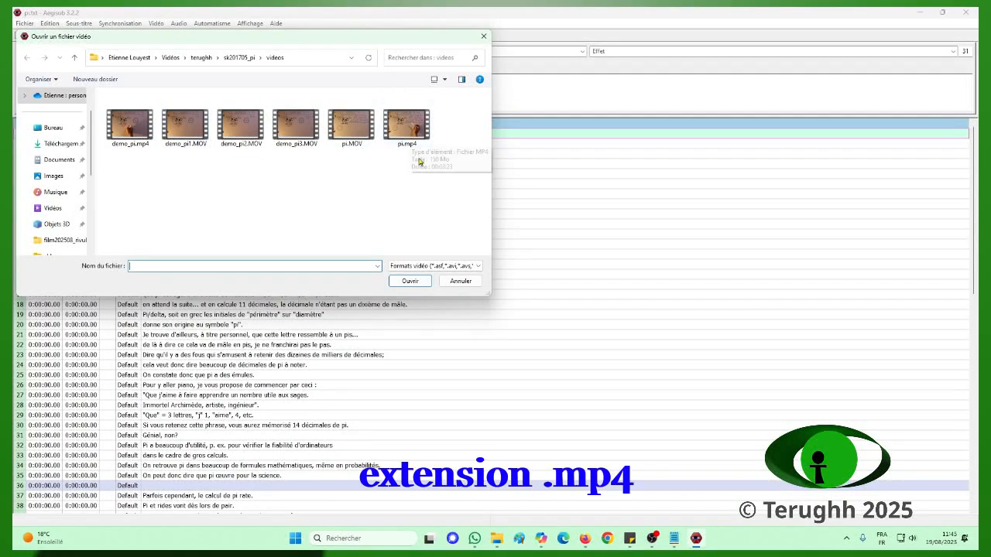
click(415, 128)
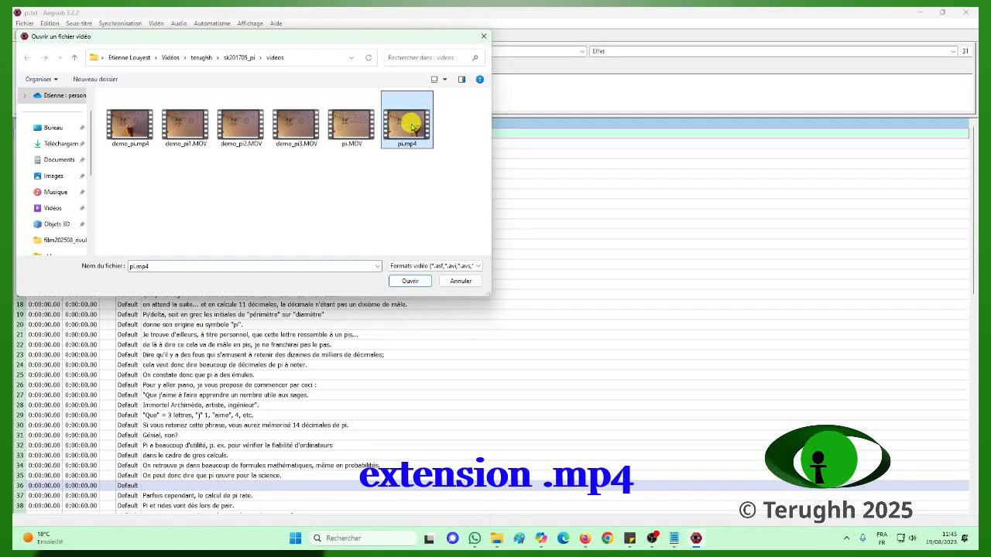
click(411, 282)
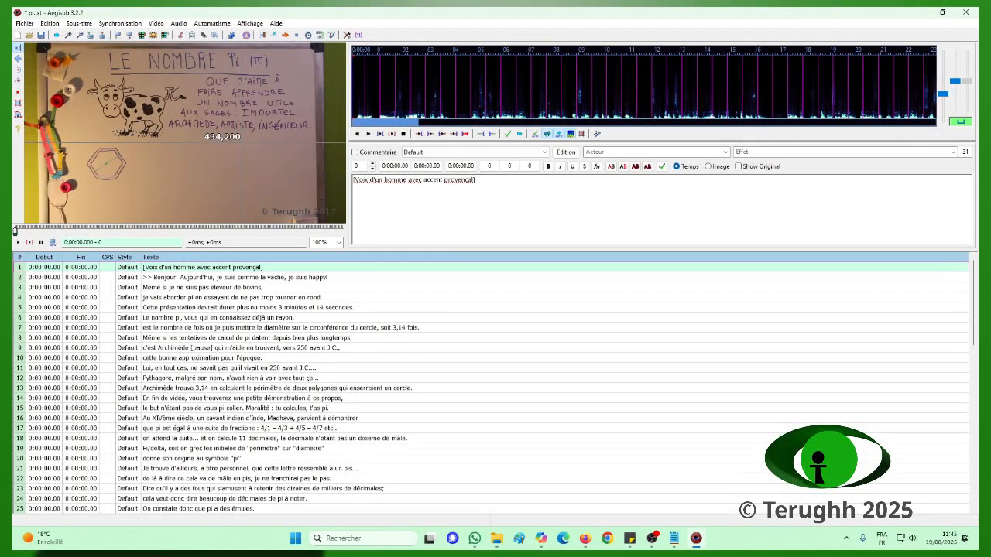
Set the video preview zoom to 112.5%
scroll(222, 136, up, 4)
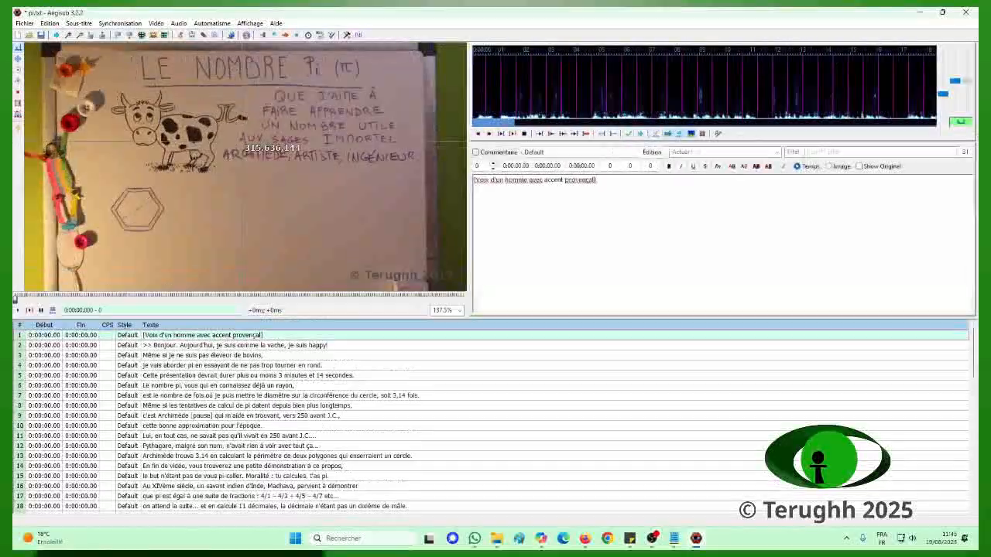
scroll(222, 136, down, 3)
scroll(242, 142, up, 4)
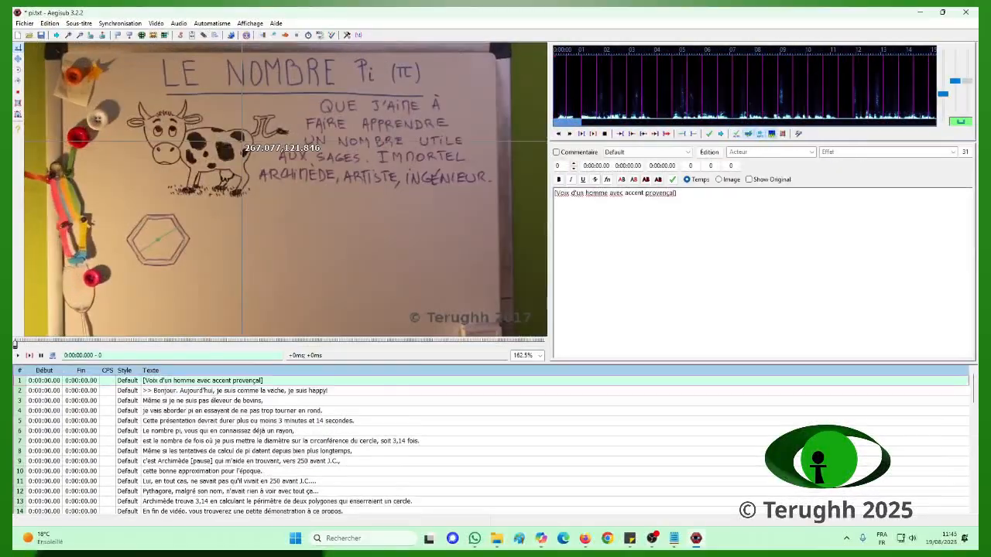
scroll(242, 142, down, 6)
scroll(242, 141, up, 2)
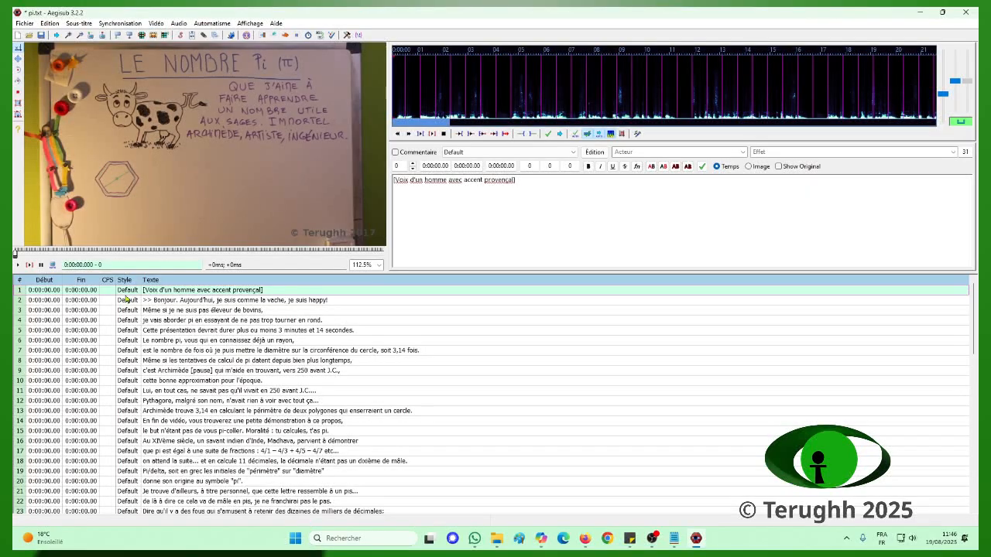
Time the first subtitle line from 0:00:00.00 to 0:00:00.14 by playing the video briefly, and move on to the second line
key(w)
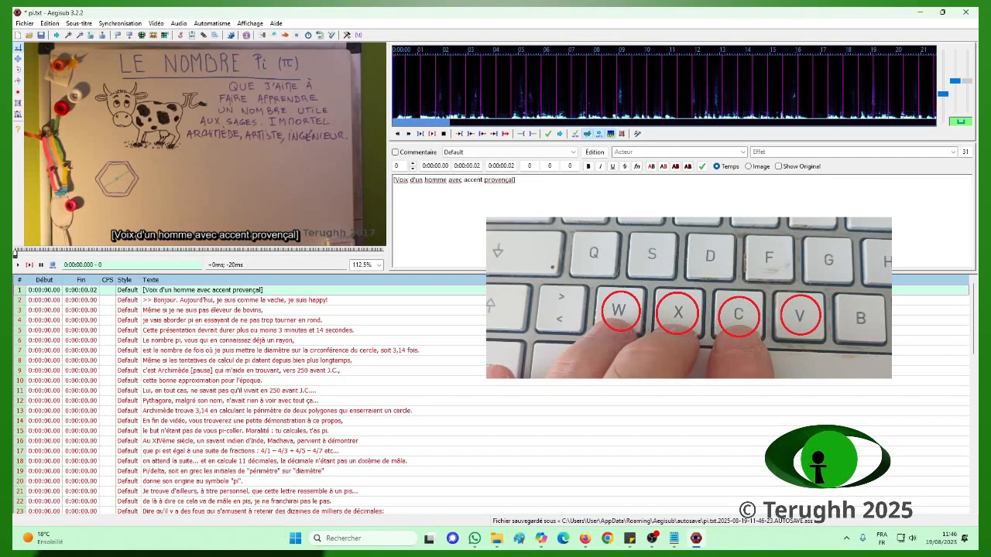
key(c)
key(c)
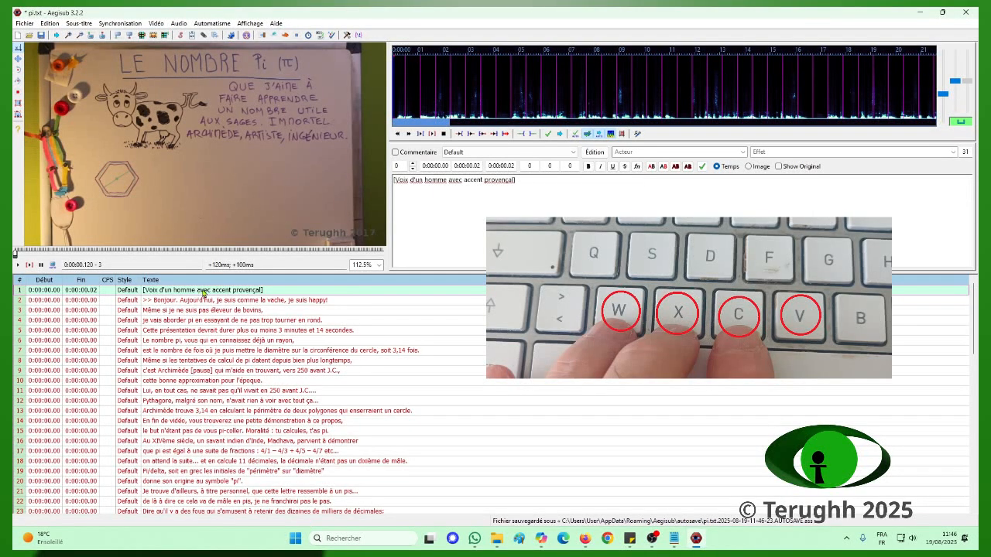
key(x)
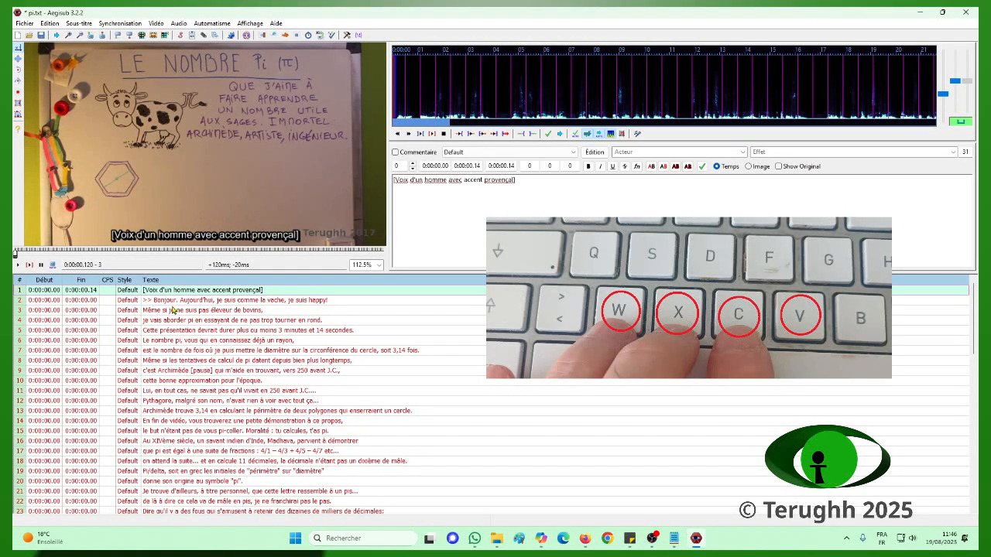
key(v)
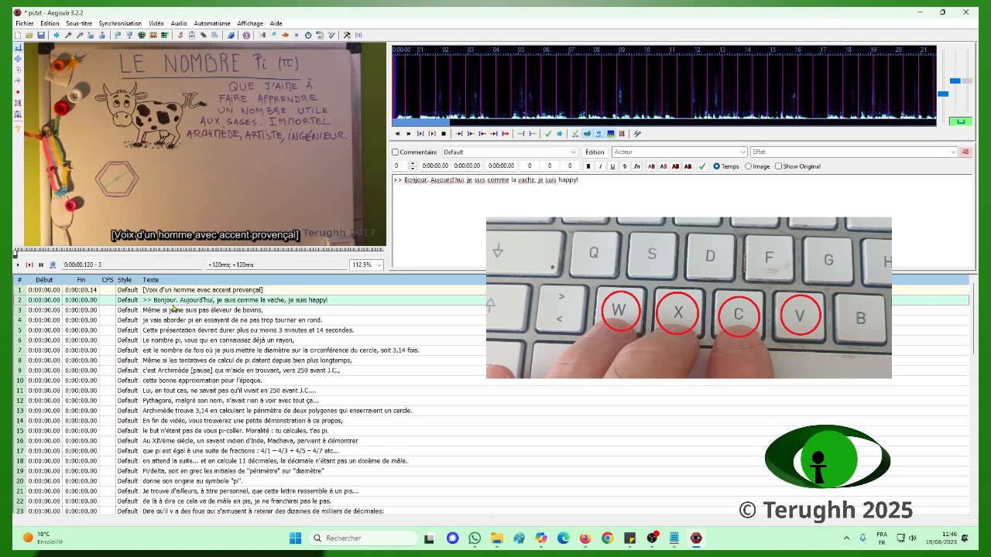
Play the video briefly to frame 6 and set the second subtitle line's start there, at 0:00:00.22
key(c)
key(c)
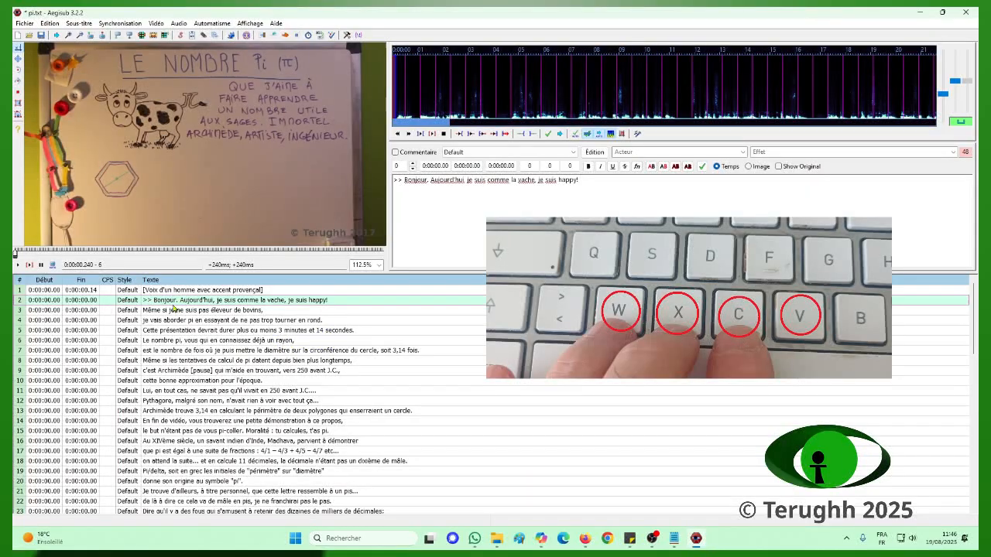
key(w)
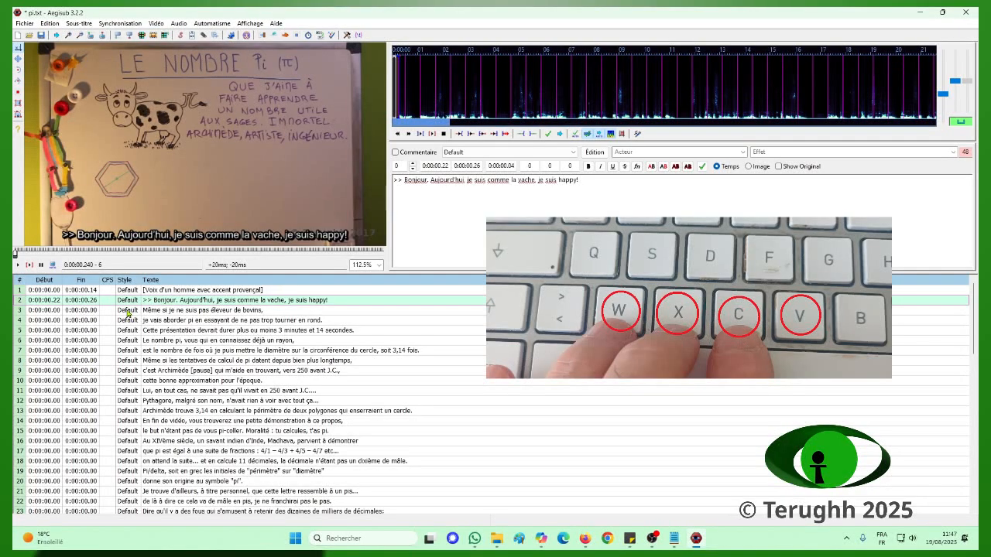
Play the video to frame 94, set the second subtitle line's end there, at 0:00:03.78, and move on to the third line
key(ctrl+p)
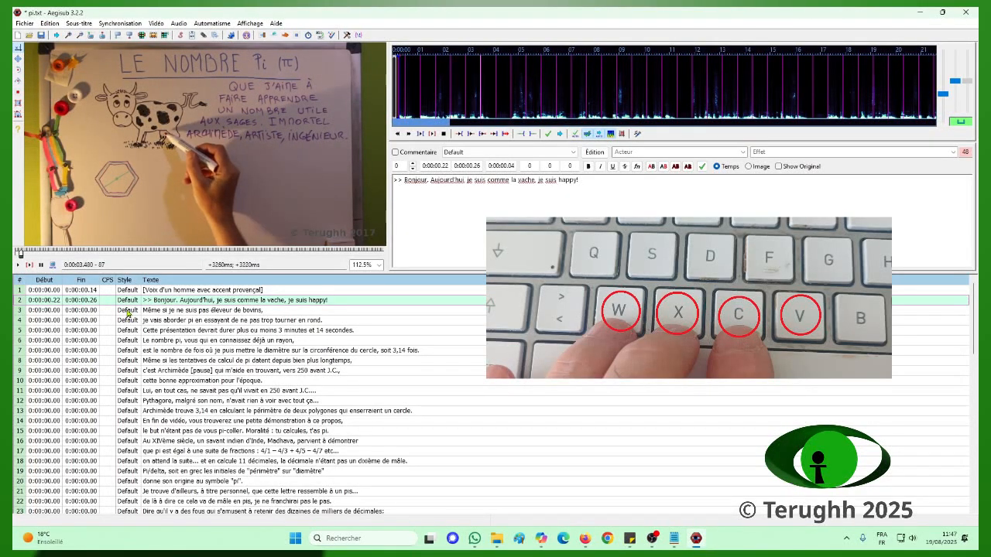
key(c)
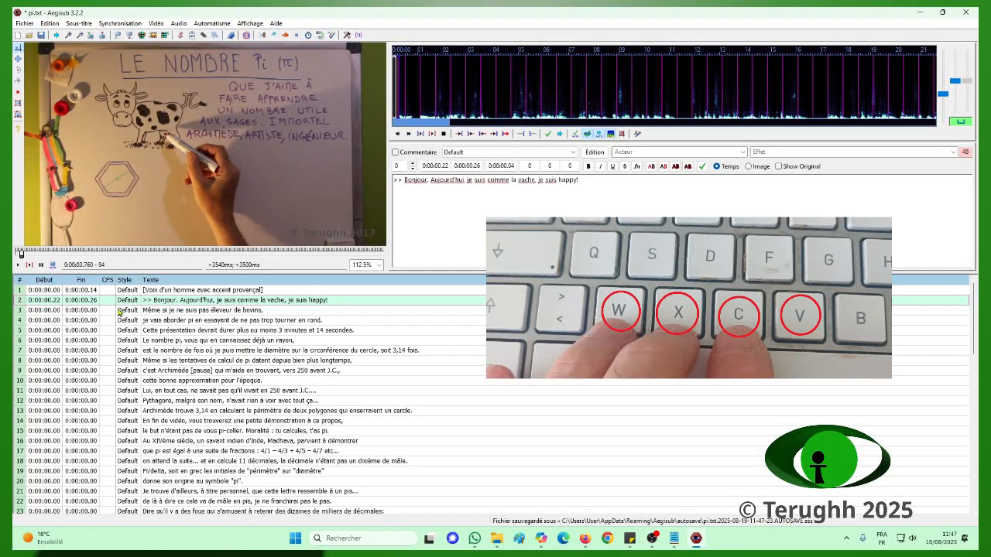
key(x)
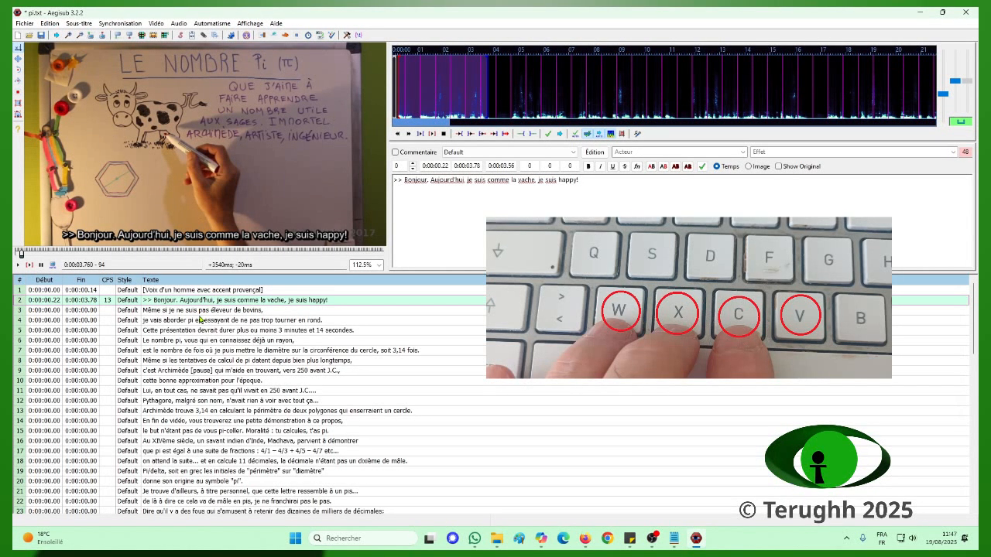
key(Down)
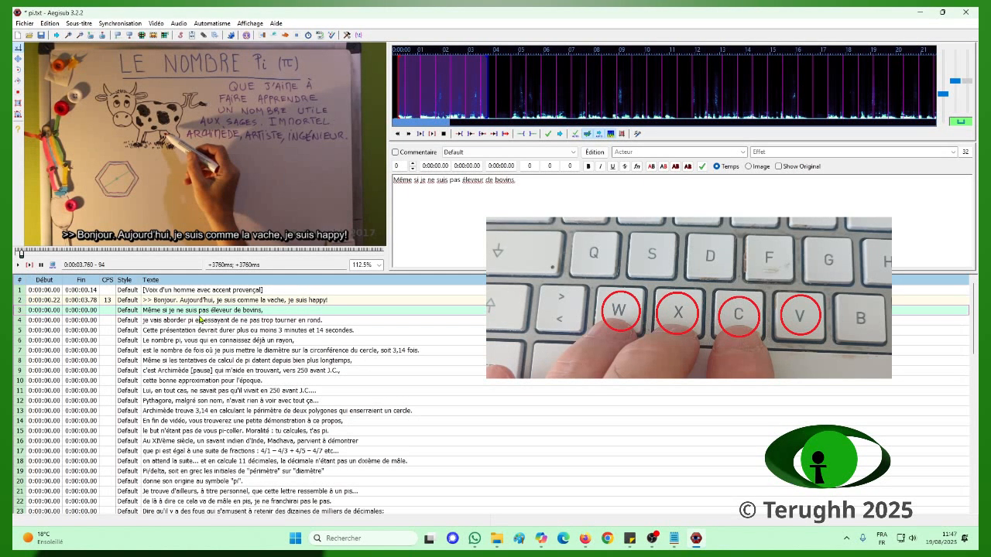
Time the third subtitle line from 0:00:03.94 to 0:00:06.78 while playing the video, and move on to the fourth line
key(c)
key(c)
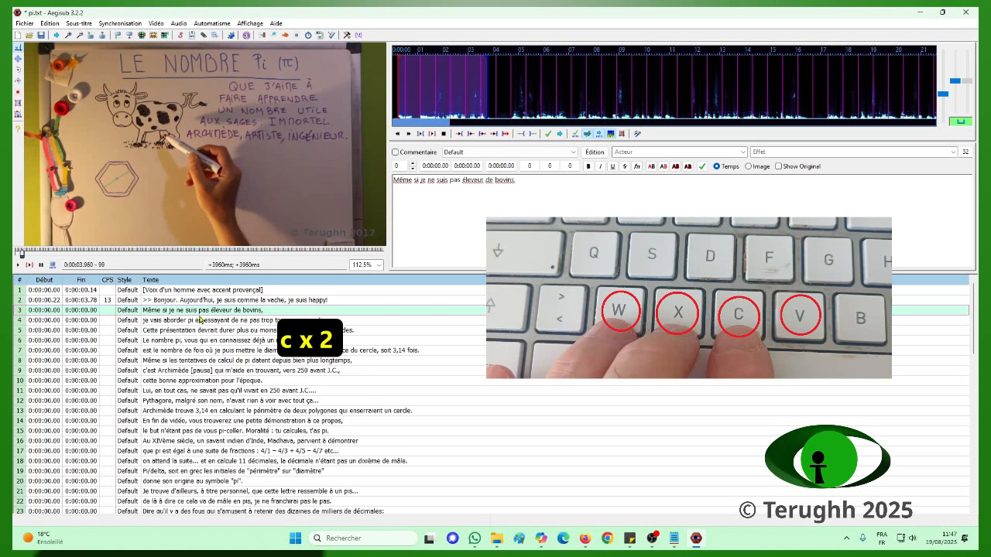
key(w)
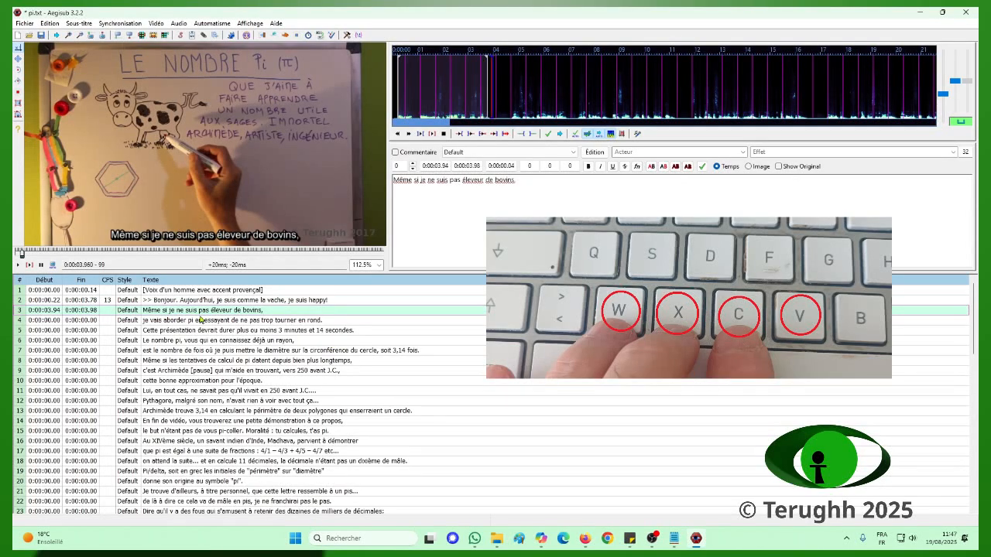
key(c)
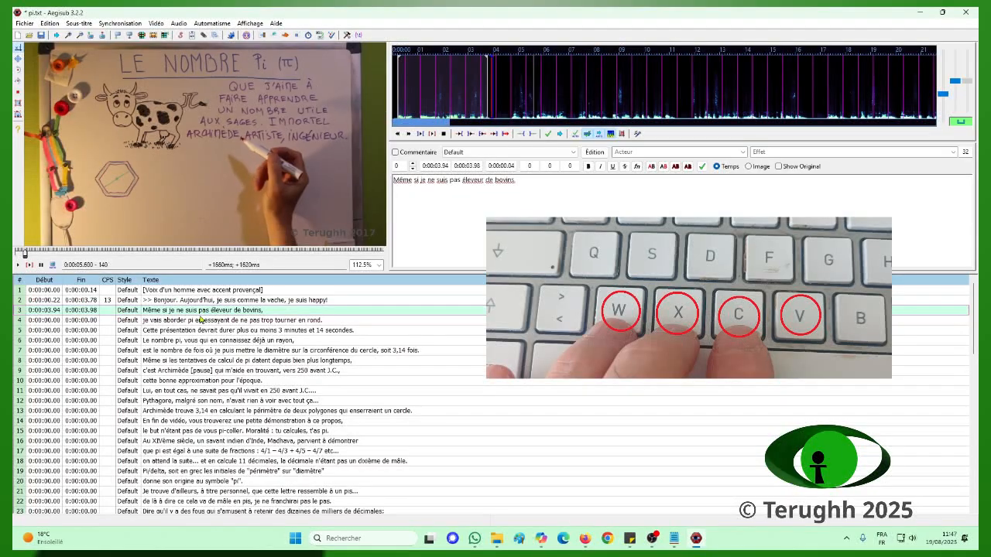
key(c)
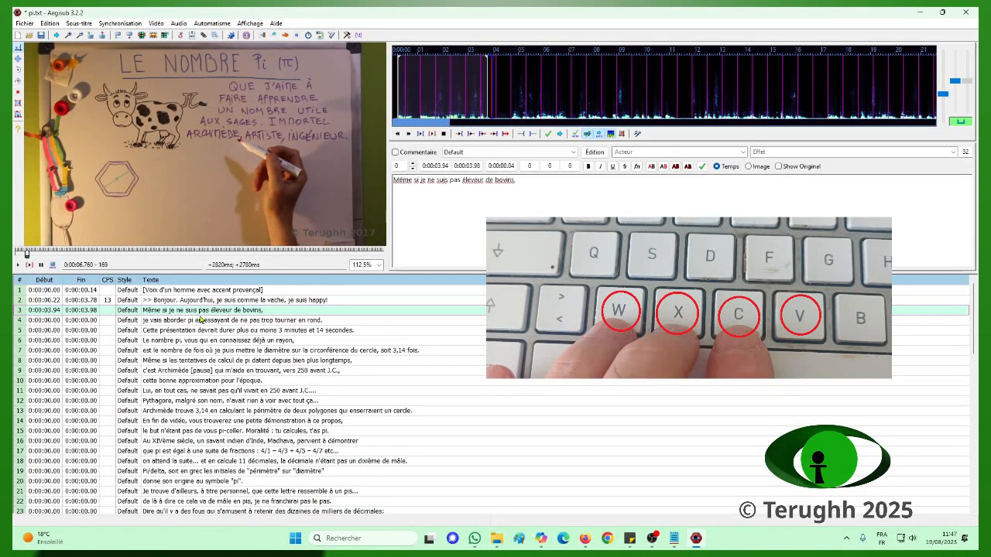
key(x)
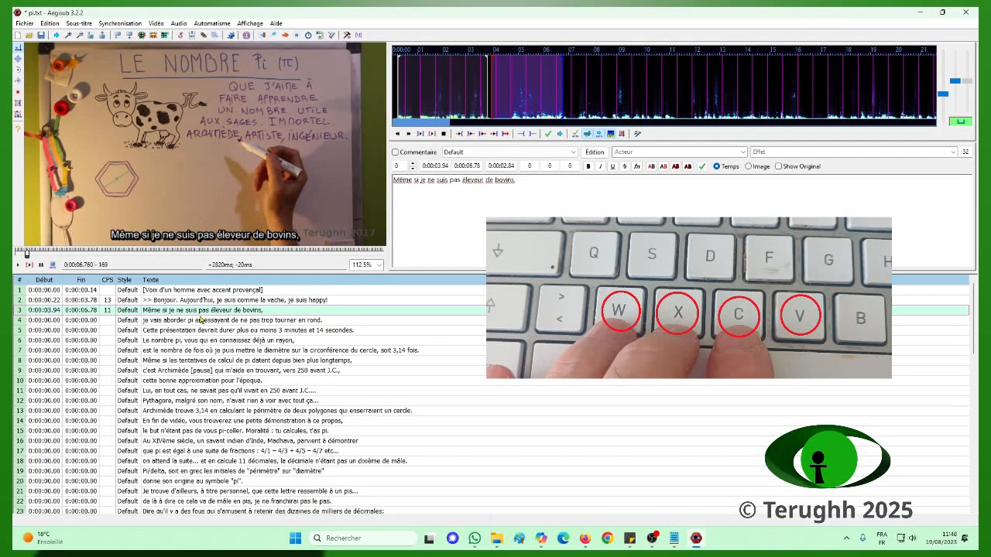
key(v)
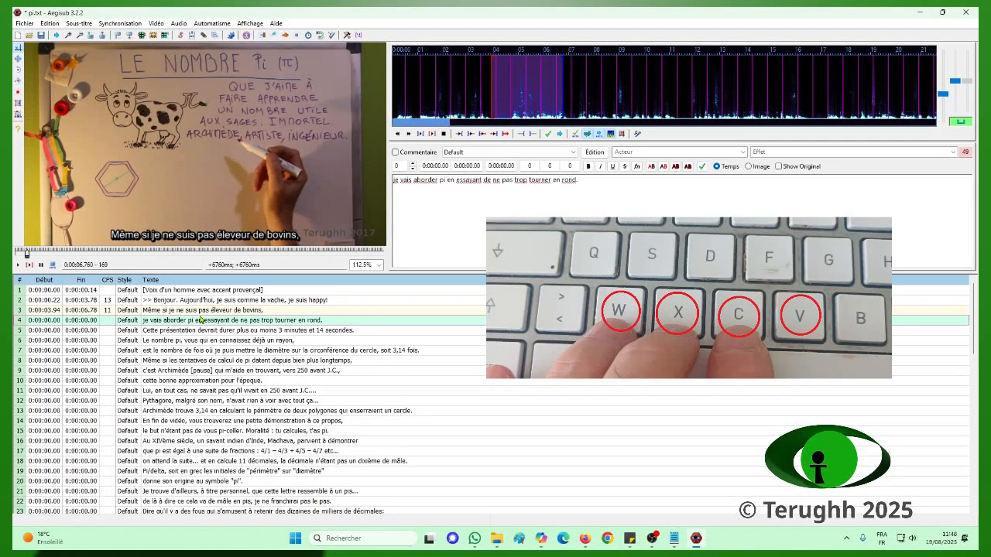
Time the fourth subtitle line from 0:00:06.86 to 0:00:11.14 by playing and pausing the video at its start and end
key(c)
key(c)
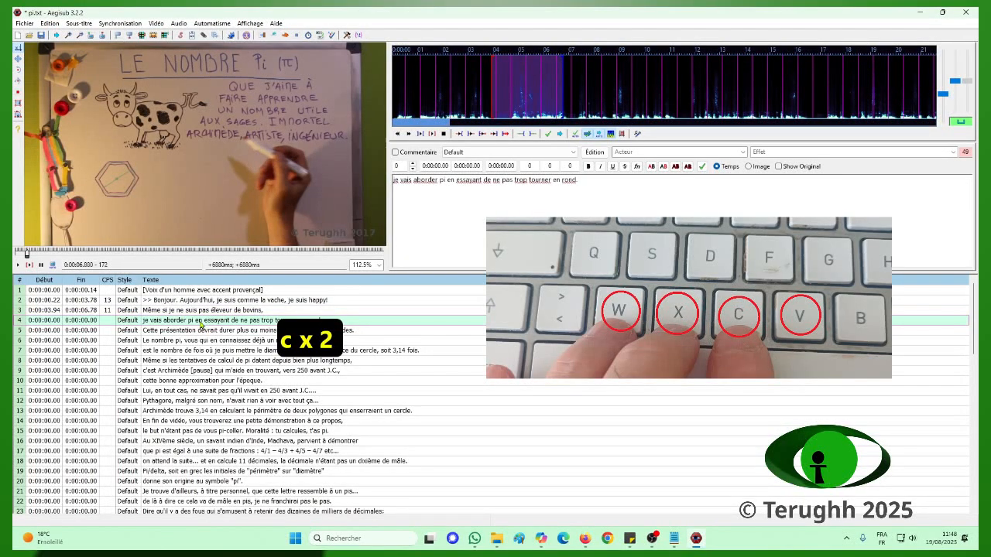
key(w)
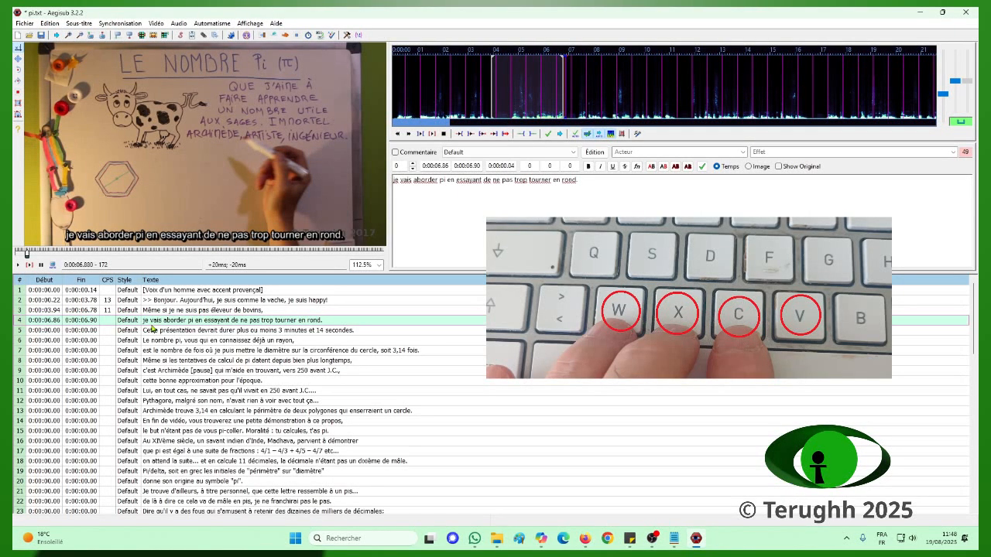
key(c)
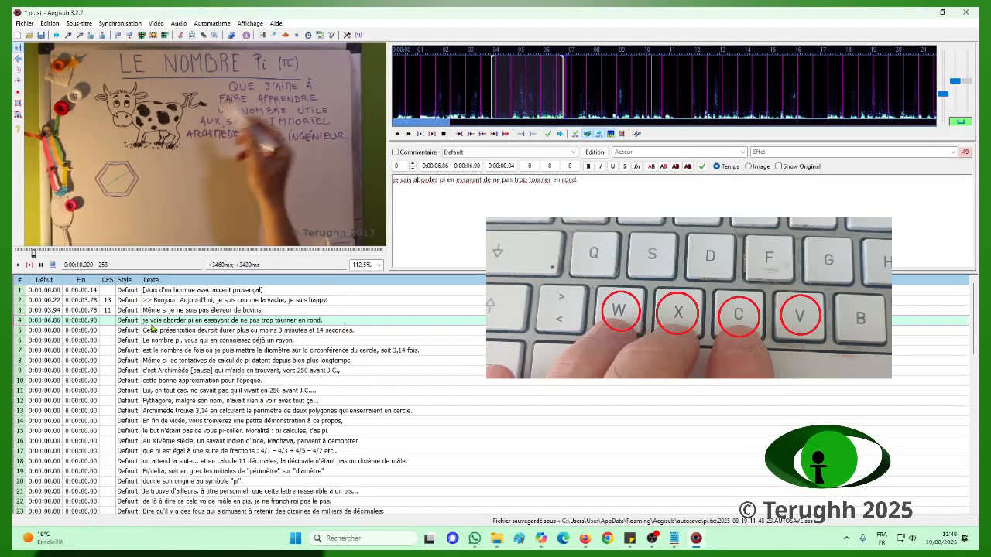
key(c)
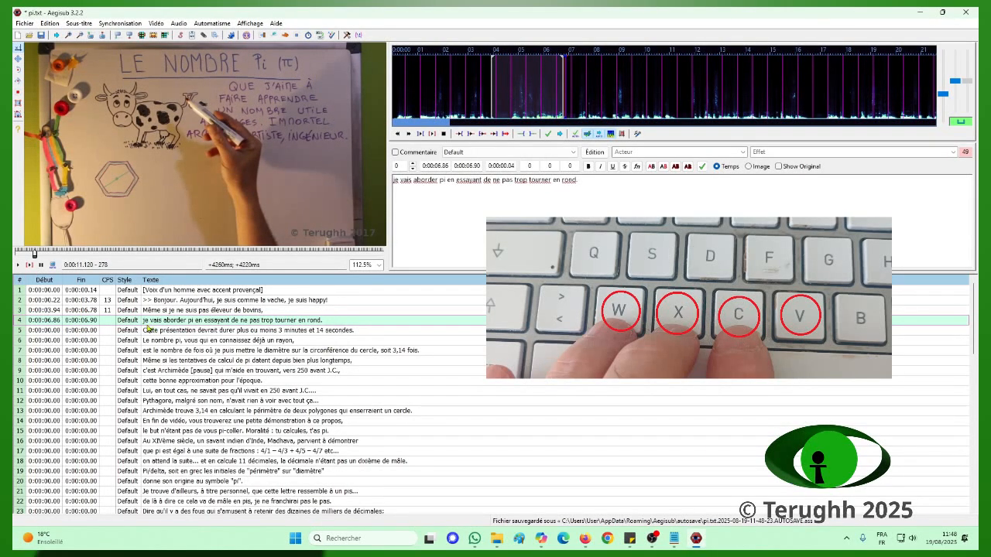
key(x)
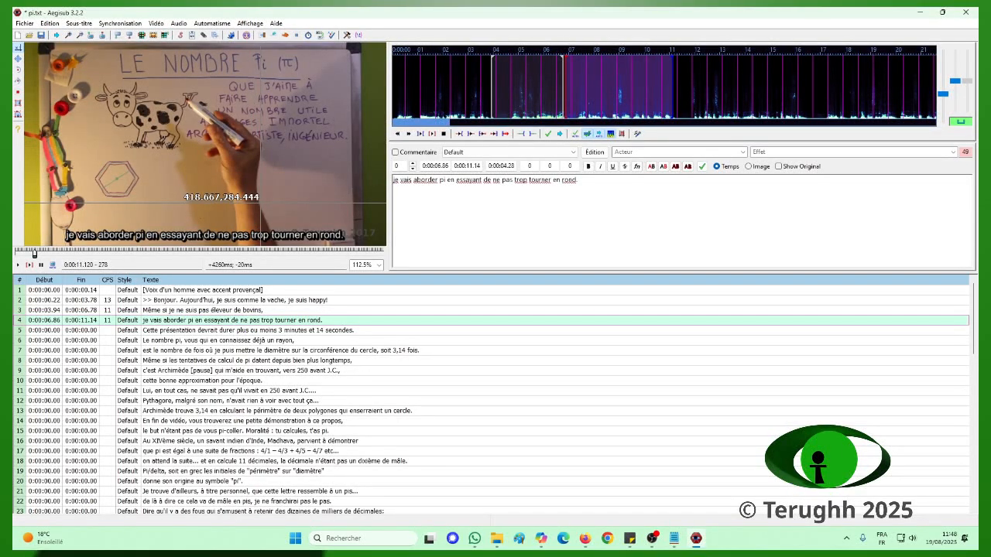
Enlarge the video preview to 162.5% and play the video from the beginning to check the timed subtitles
scroll(258, 206, up, 4)
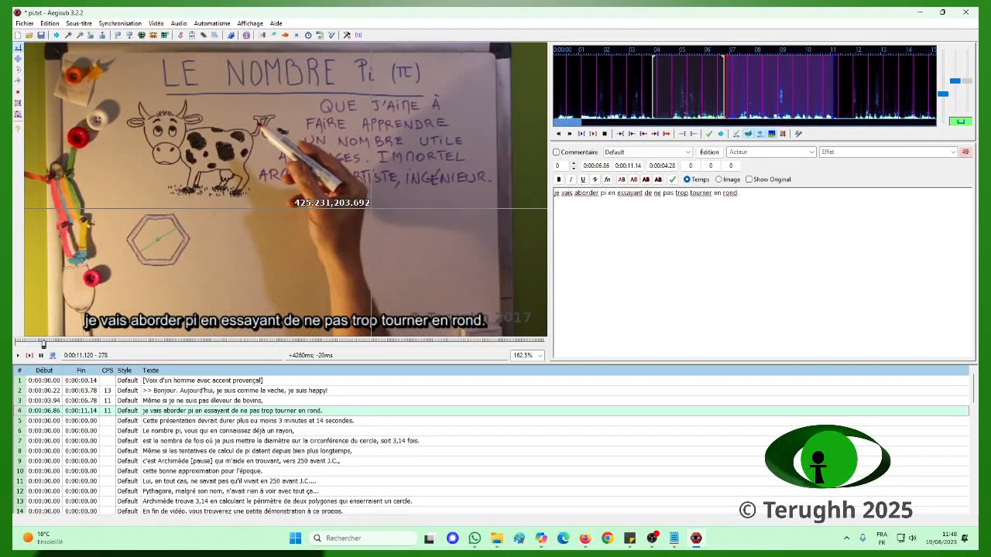
click(18, 341)
click(15, 342)
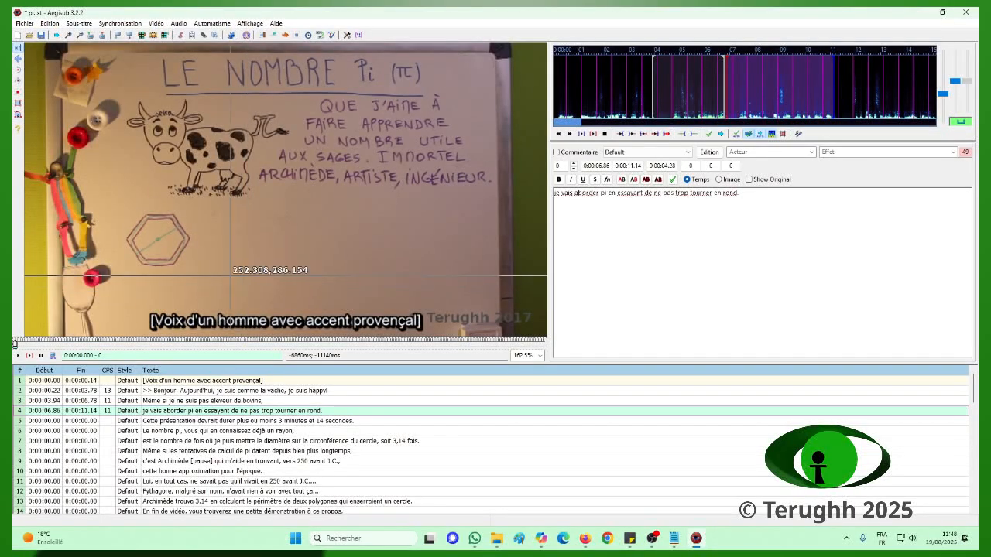
click(19, 357)
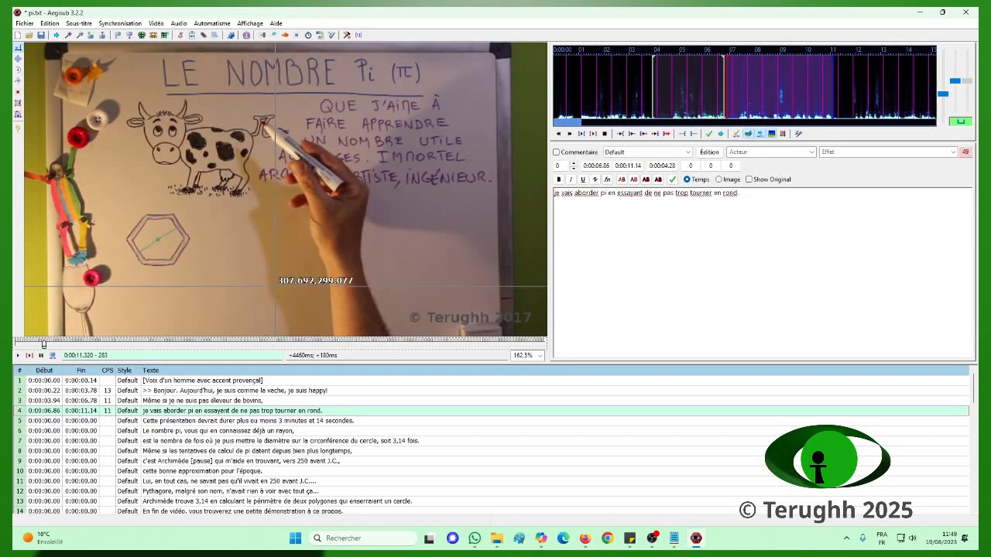
Start exporting the subtitles without any filters and choose the _blanco folder as the destination
click(24, 26)
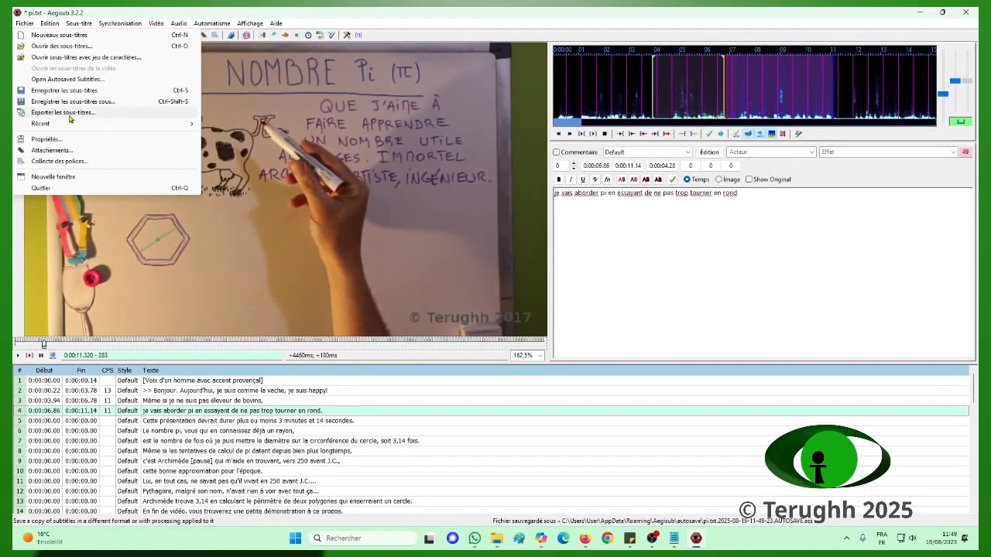
click(70, 113)
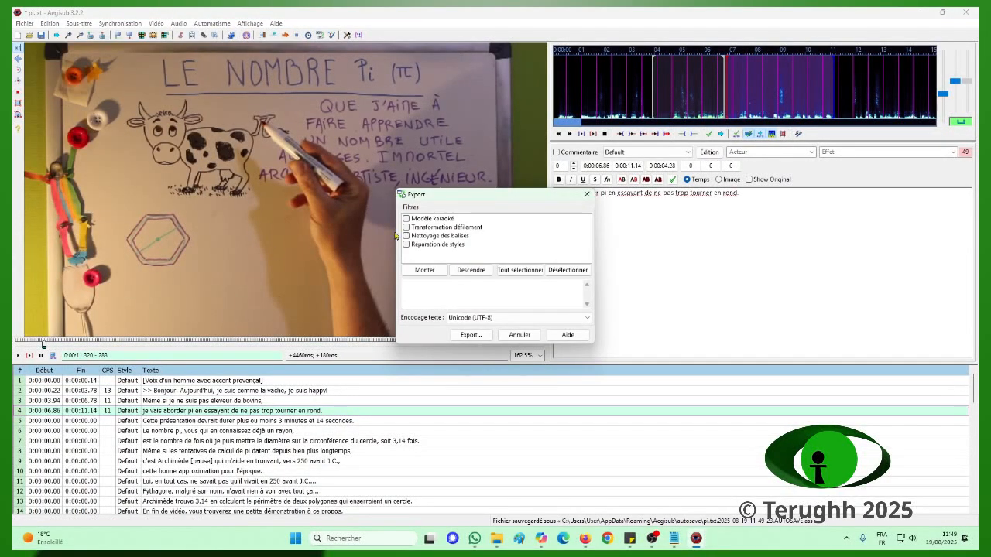
click(471, 335)
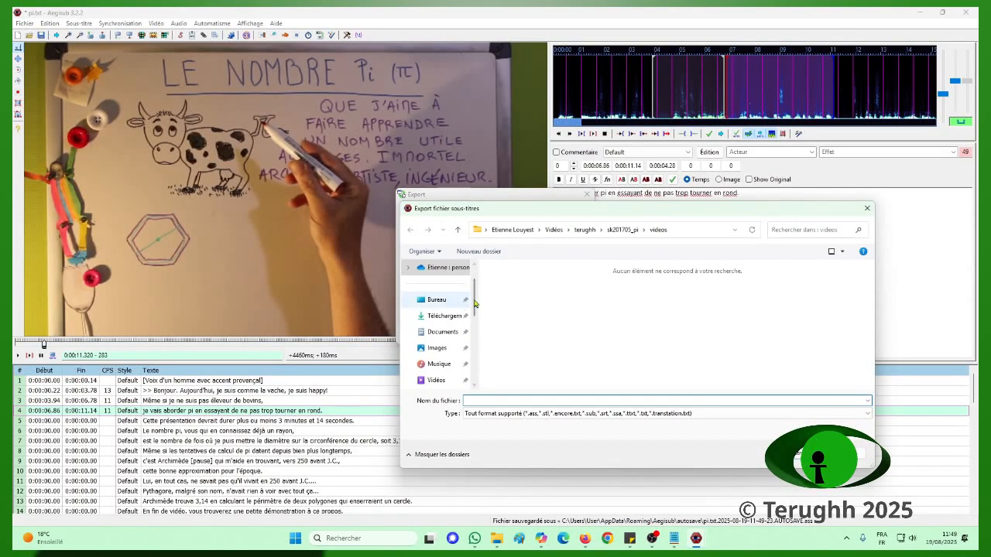
click(585, 233)
double_click(569, 288)
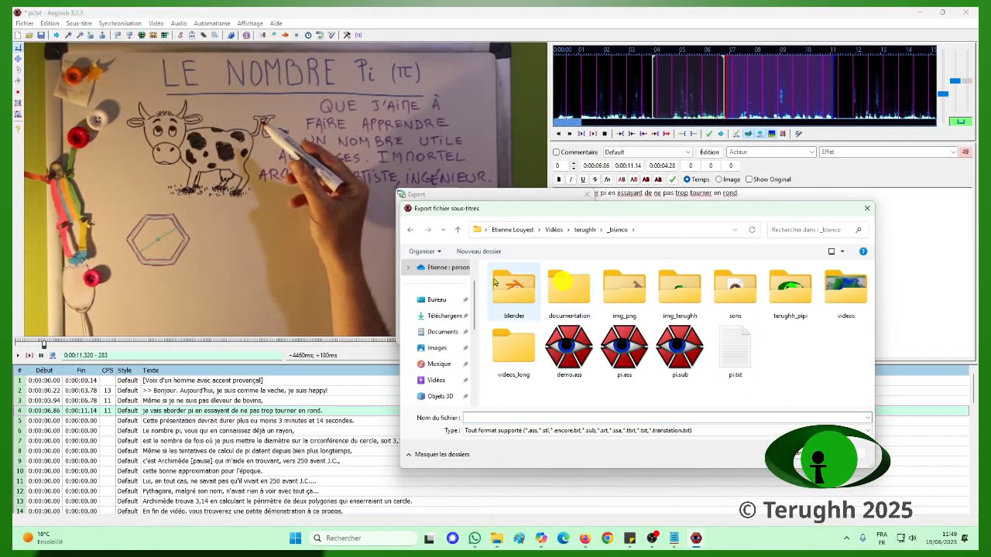
Export the subtitles as demo.sub, using the existing pi.sub name as a base and taking the frame rate from the video (VFR)
click(680, 349)
click(470, 418)
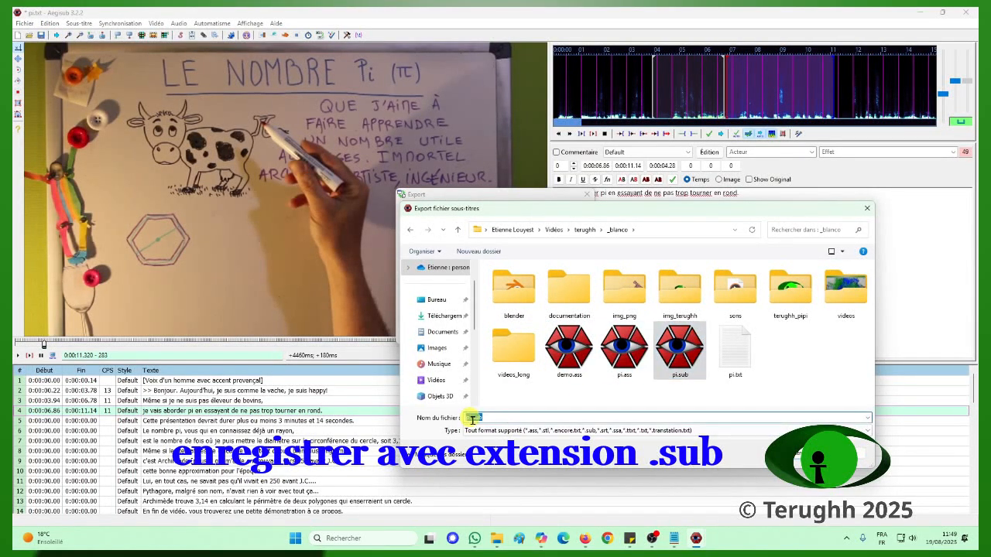
click(471, 419)
key(BackSpace)
key(BackSpace)
key(BackSpace)
text(demo)
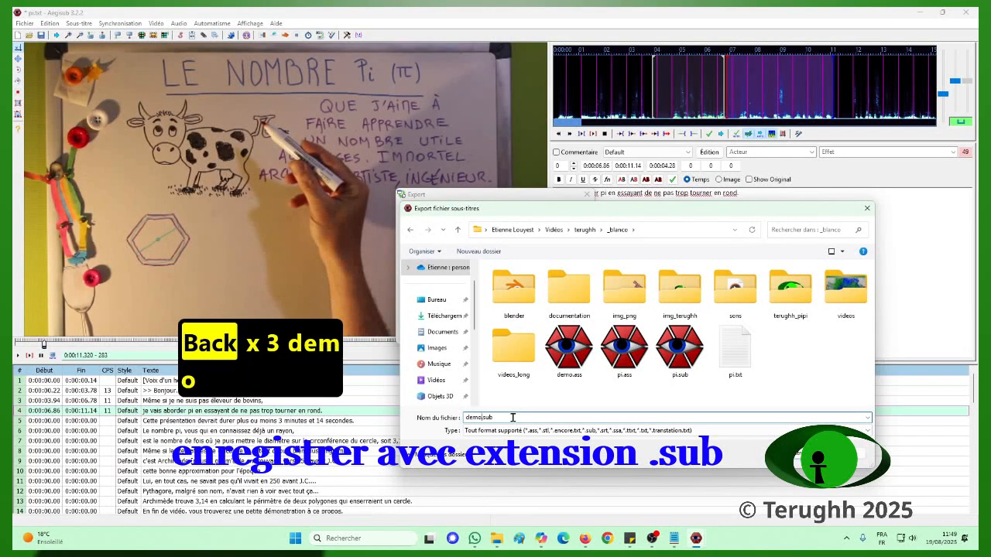
click(797, 459)
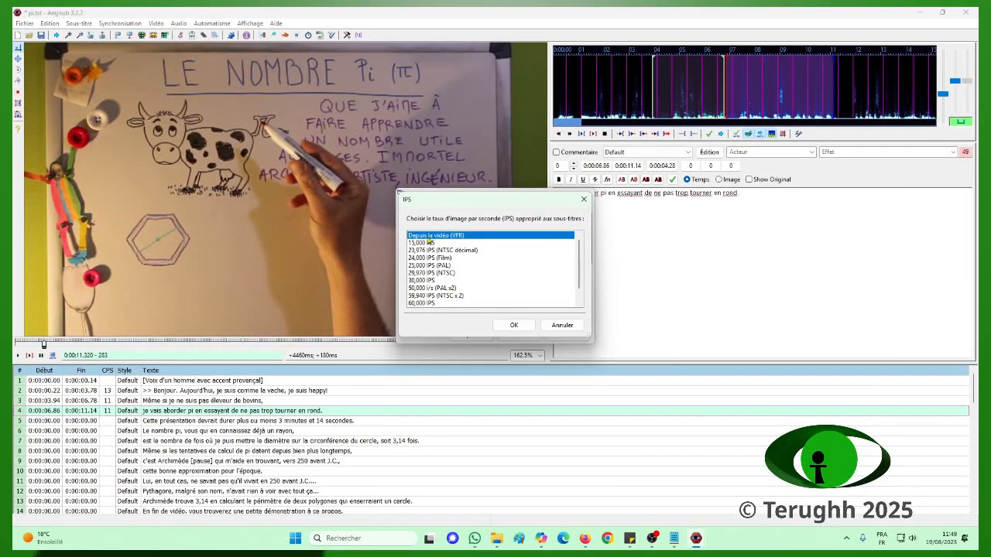
click(515, 326)
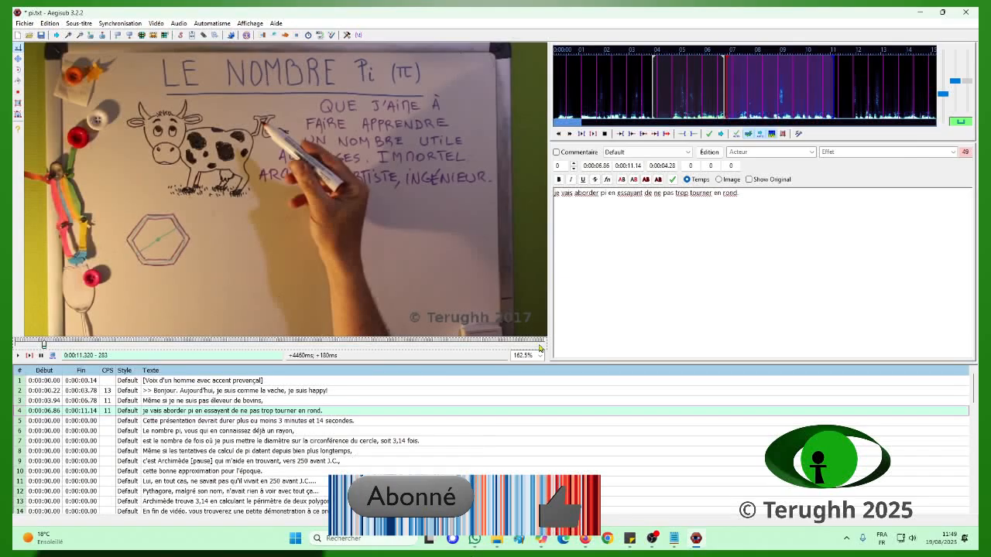
Switch to File Explorer and select the exported demo.sub in the _blanco folder
click(498, 539)
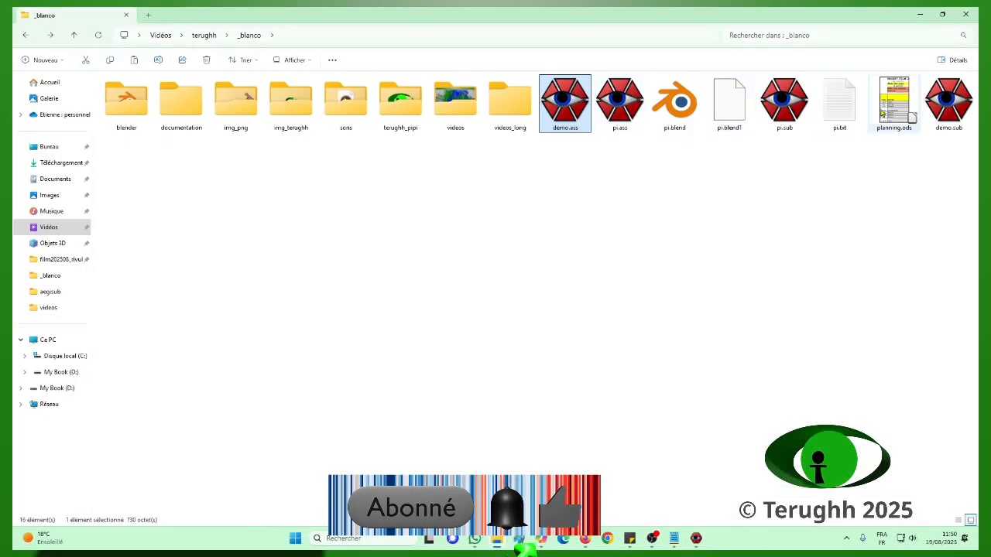
click(949, 101)
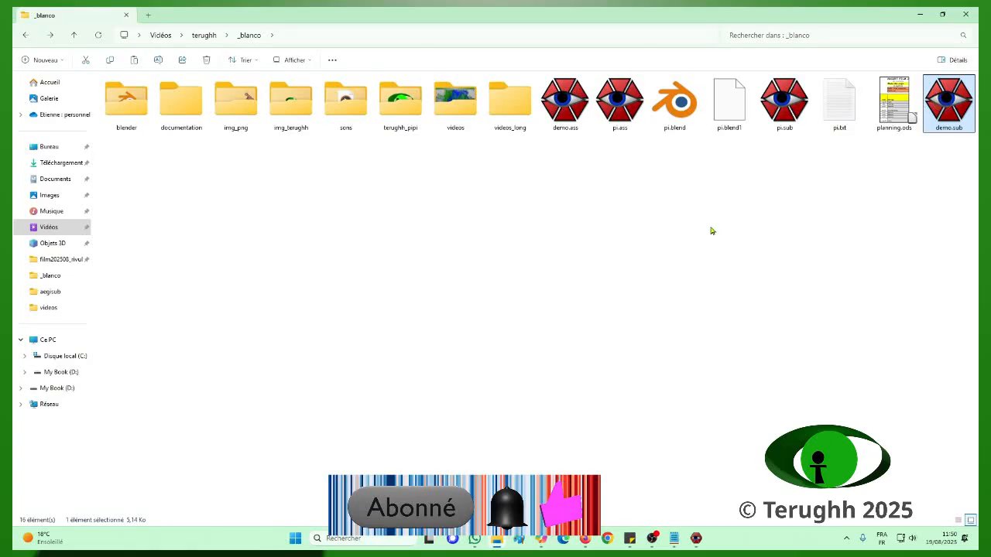